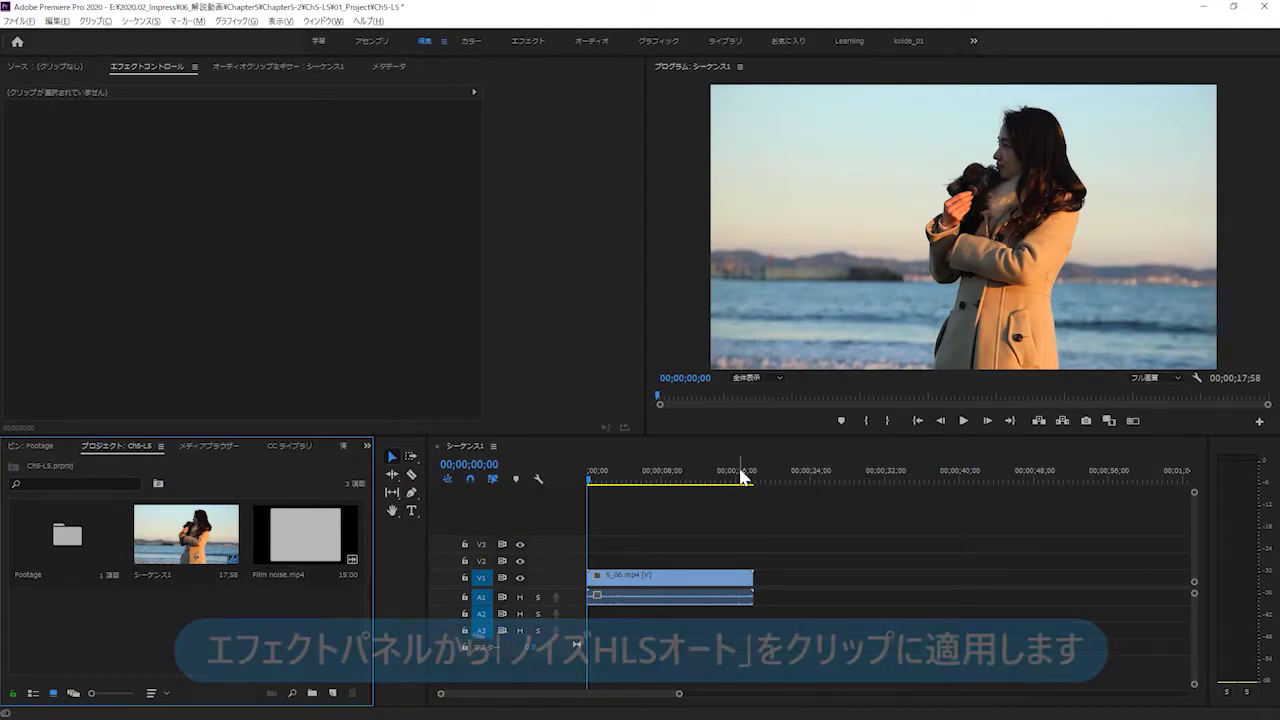
# - Reveal the Effects panel from the hidden panel list beside the project panel
pyautogui.click(366, 447)
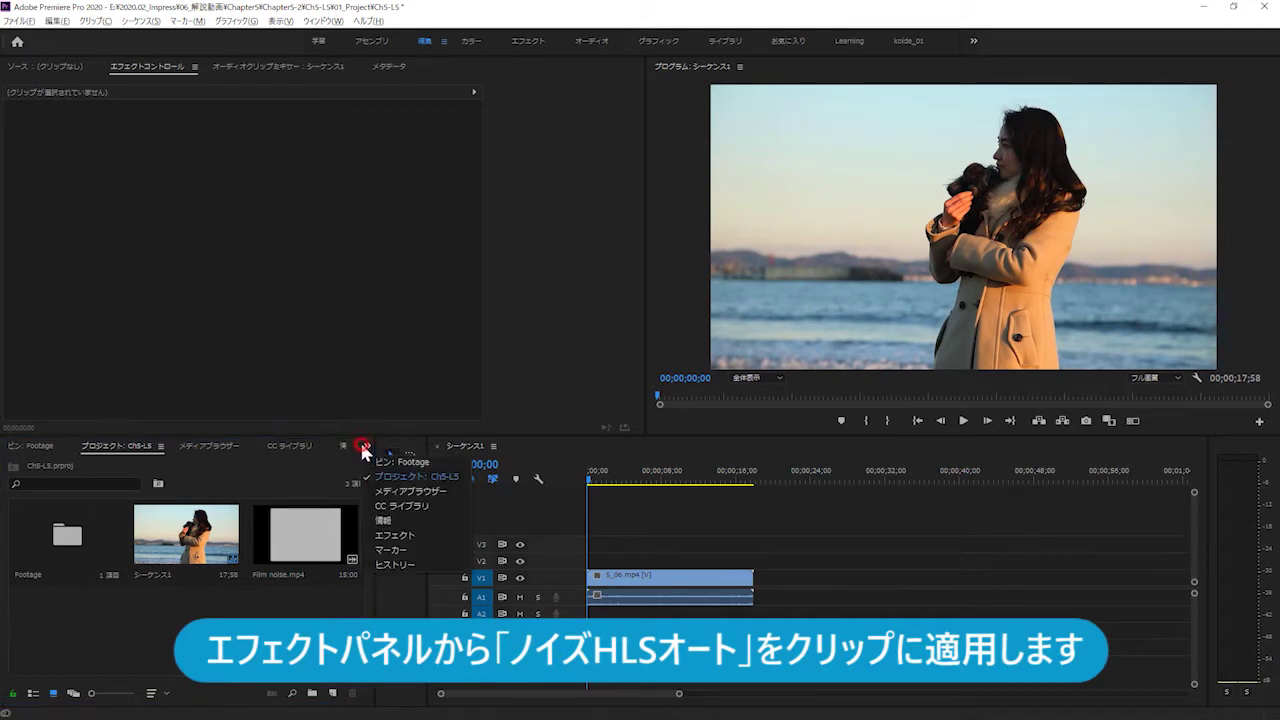
pyautogui.click(390, 535)
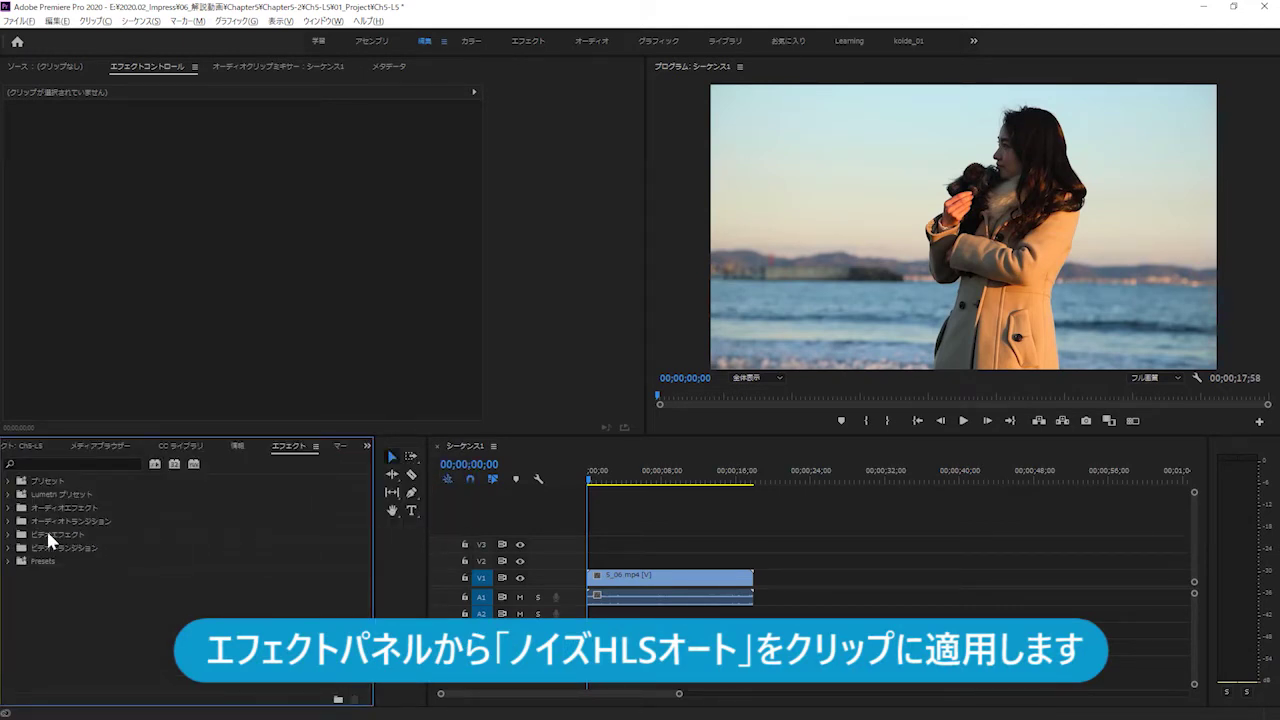
# - Drag ノイズHLSオート from Video Effects > ノイズ&グレイン onto the V1 beach clip
pyautogui.click(9, 535)
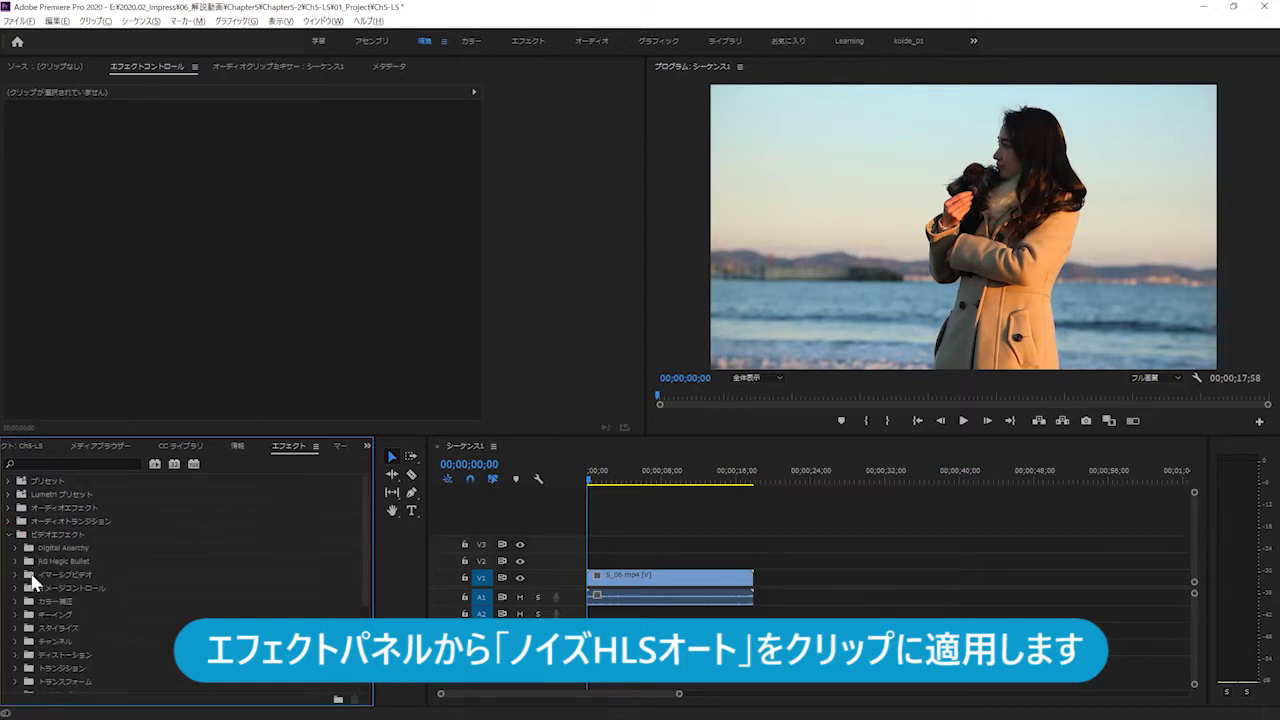
pyautogui.scroll(-2, 35, 585)
pyautogui.scroll(-1, 37, 590)
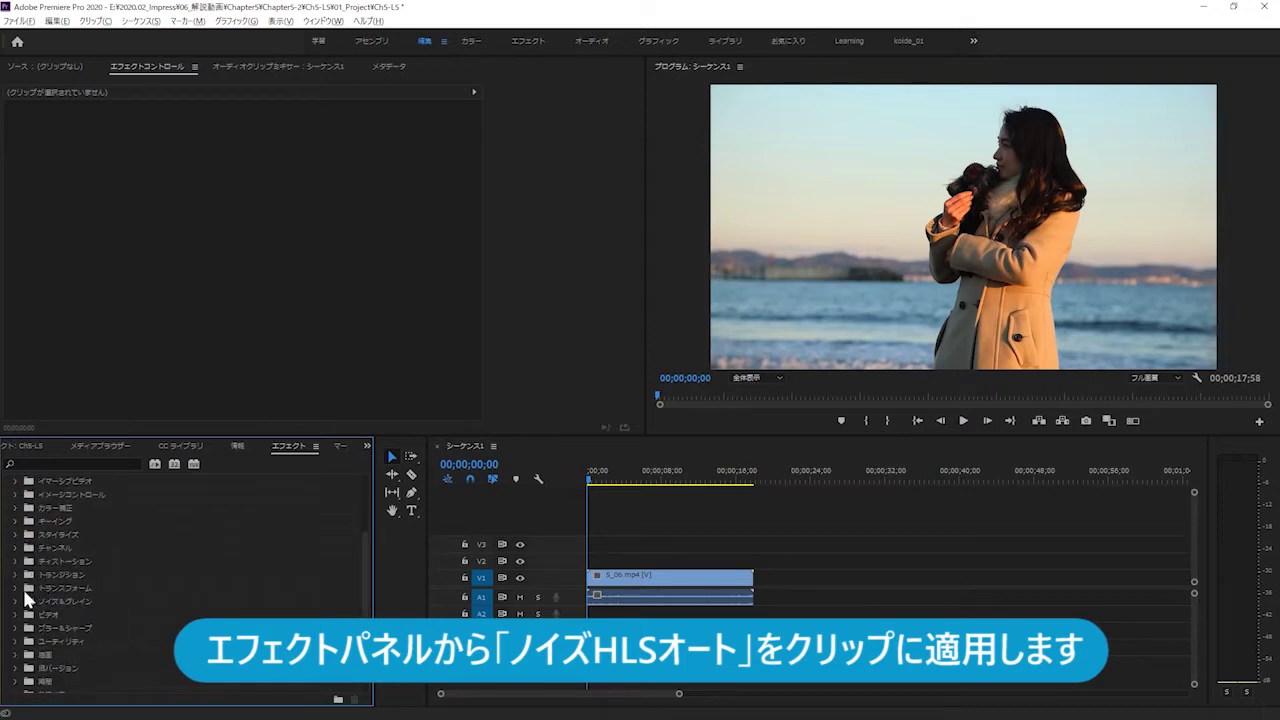
pyautogui.click(16, 602)
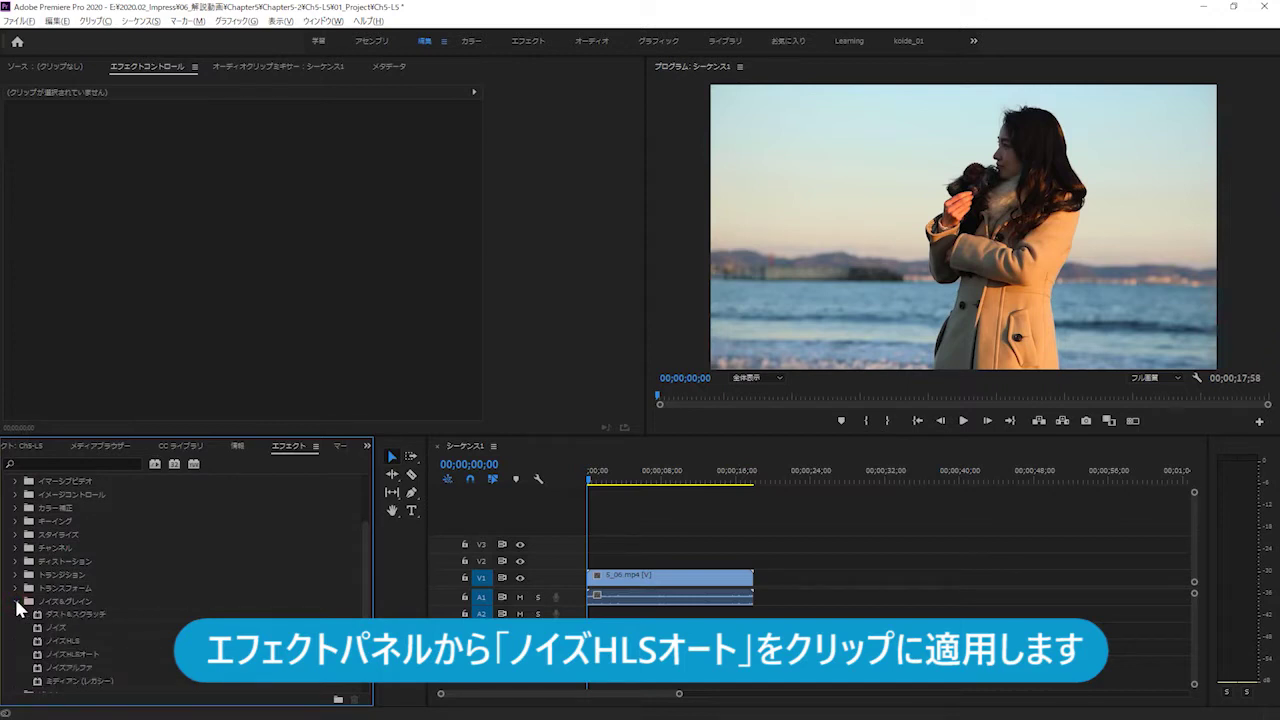
pyautogui.click(68, 658)
pyautogui.moveTo(70, 660); pyautogui.dragTo(645, 576)
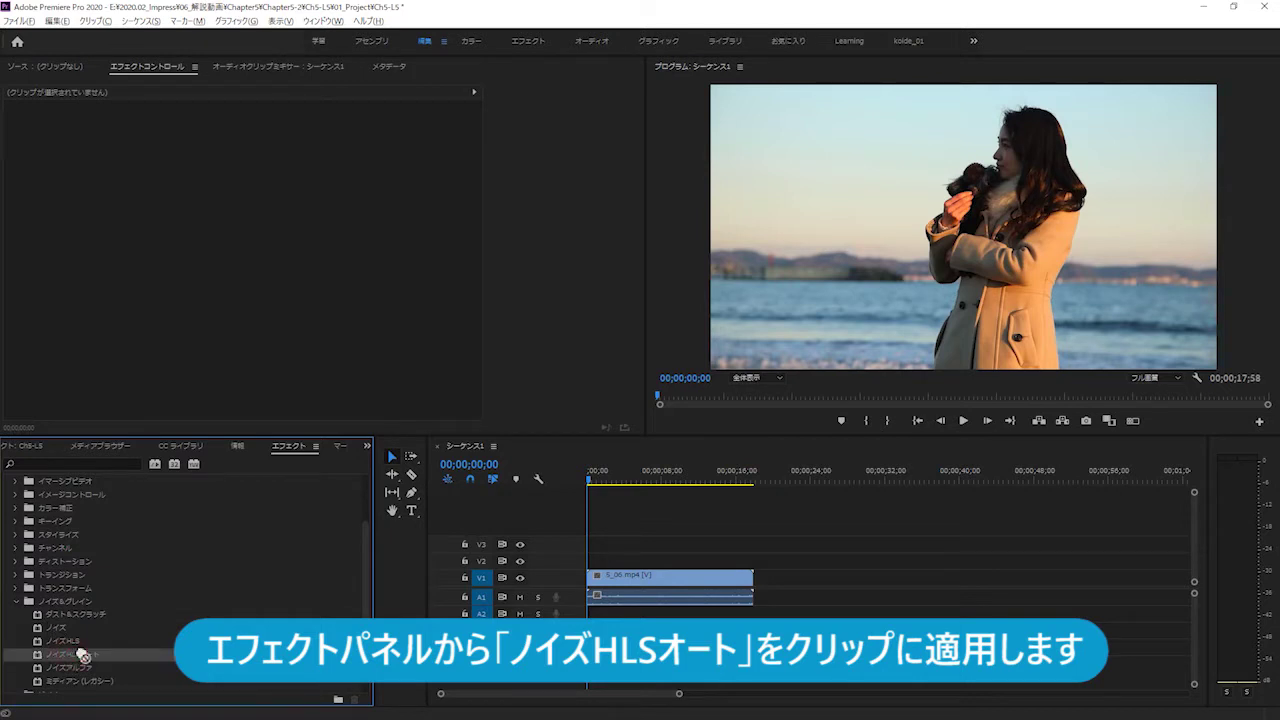
pyautogui.click(645, 576)
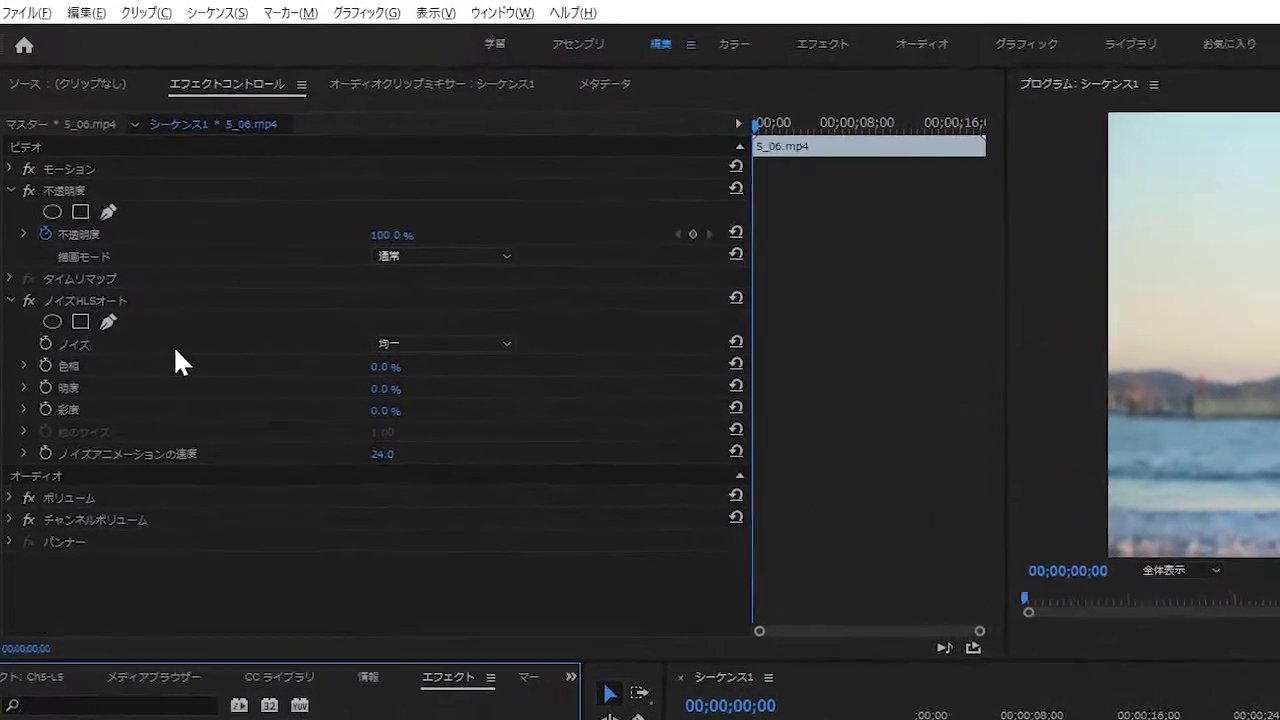
# - Set ノイズHLSオート to 粒状 noise, 明度 6.0 % and 粒のサイズ 0.15, then play back the grain
pyautogui.click(465, 372)
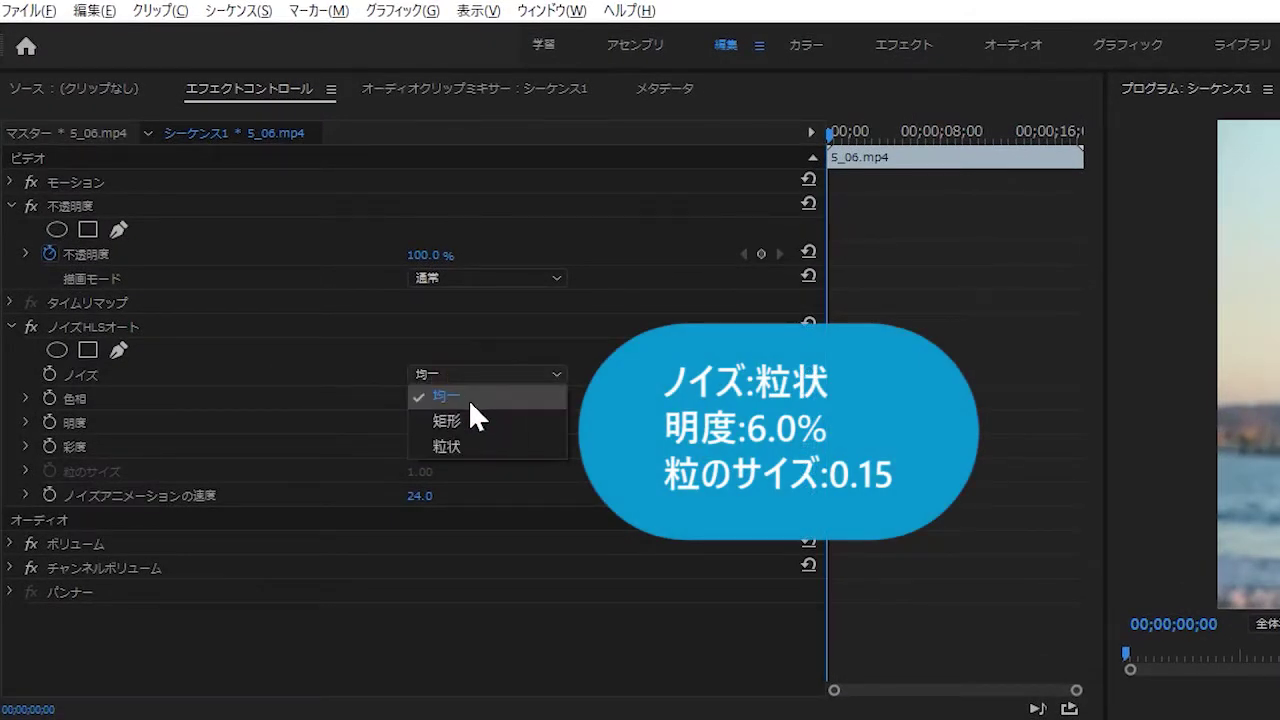
pyautogui.click(476, 447)
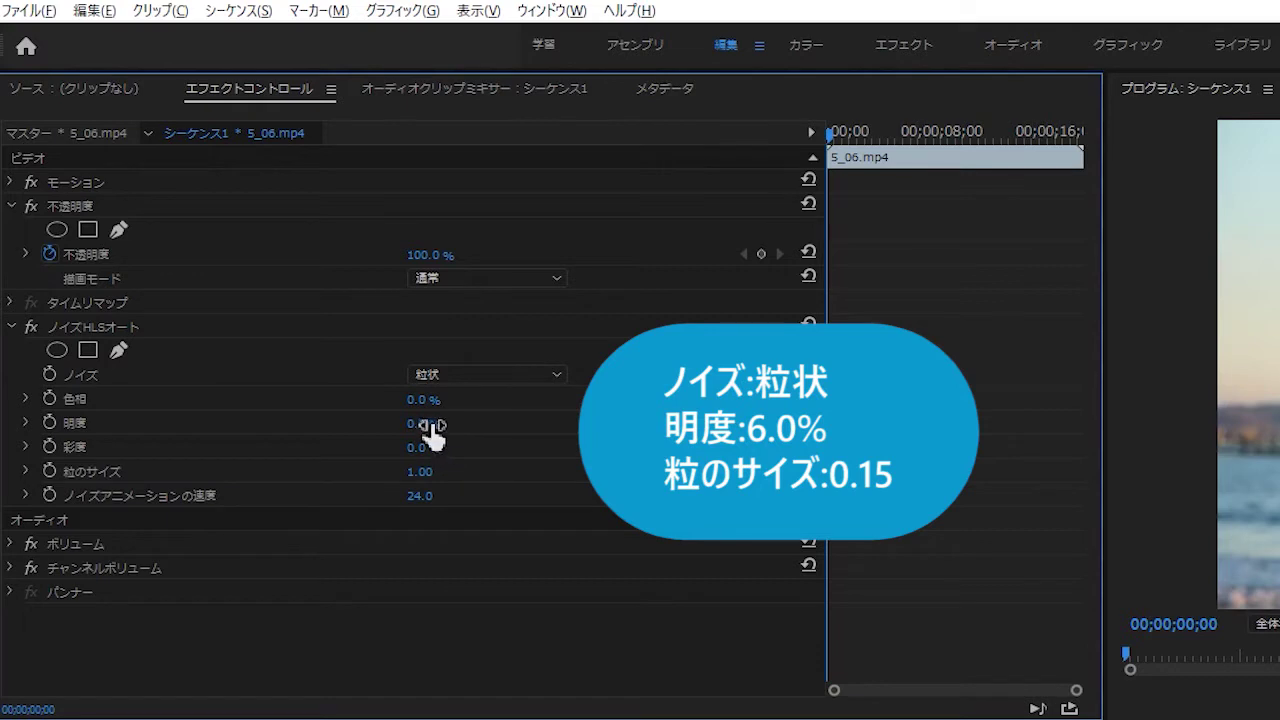
pyautogui.click(433, 424)
pyautogui.write('6')
pyautogui.press('Return')
pyautogui.click(430, 470)
pyautogui.write('0.15')
pyautogui.click(520, 466)
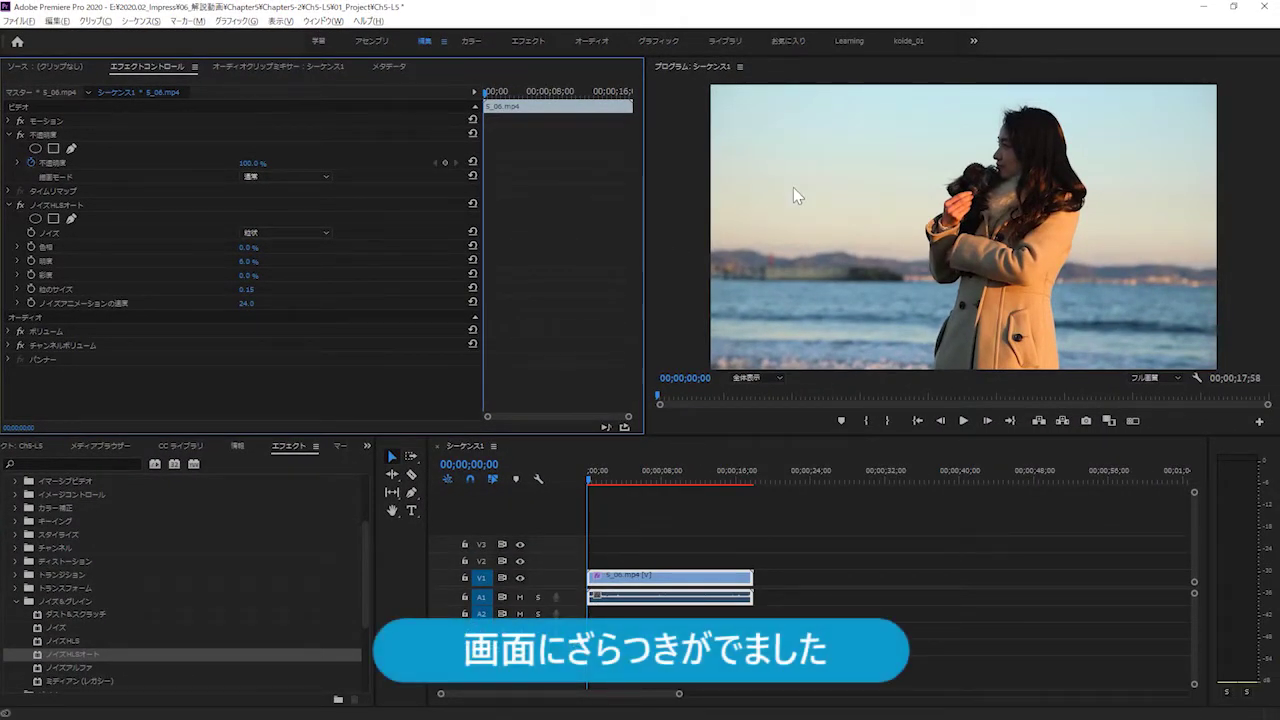
pyautogui.press('space')
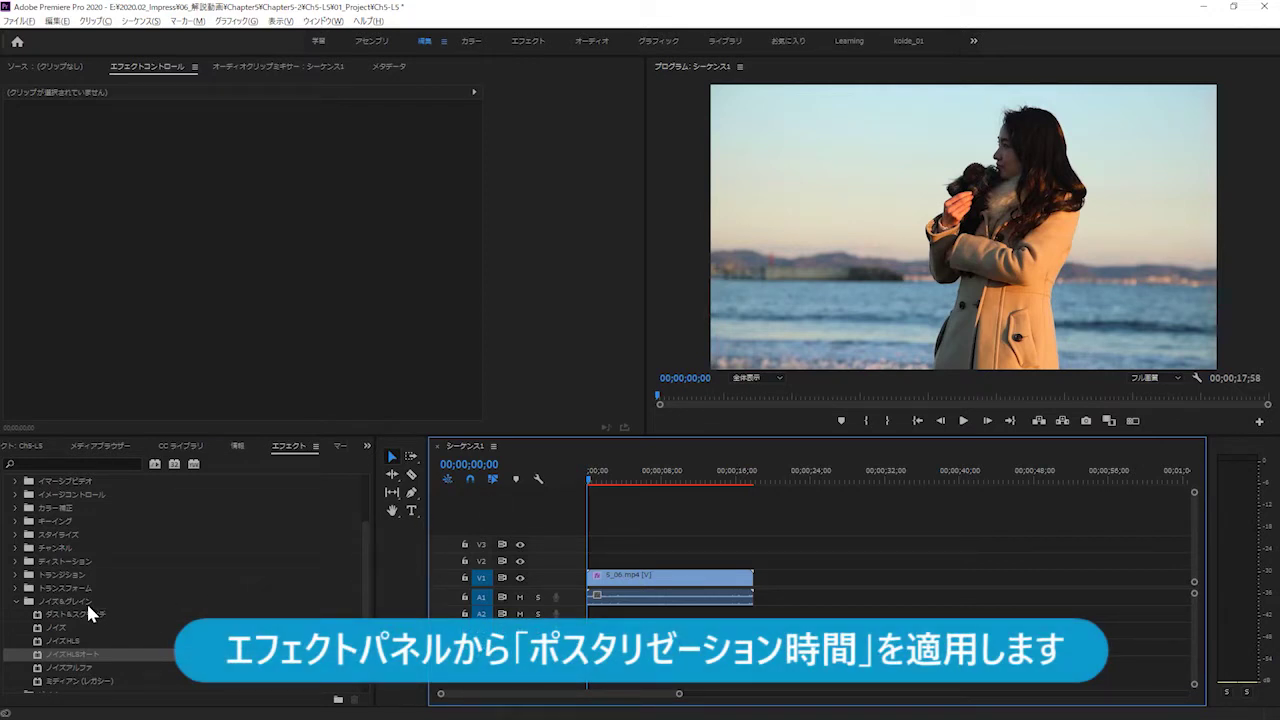
# - Drag ポスタリゼーション時間 from the 時間 effect group onto the V1 clip
pyautogui.click(17, 602)
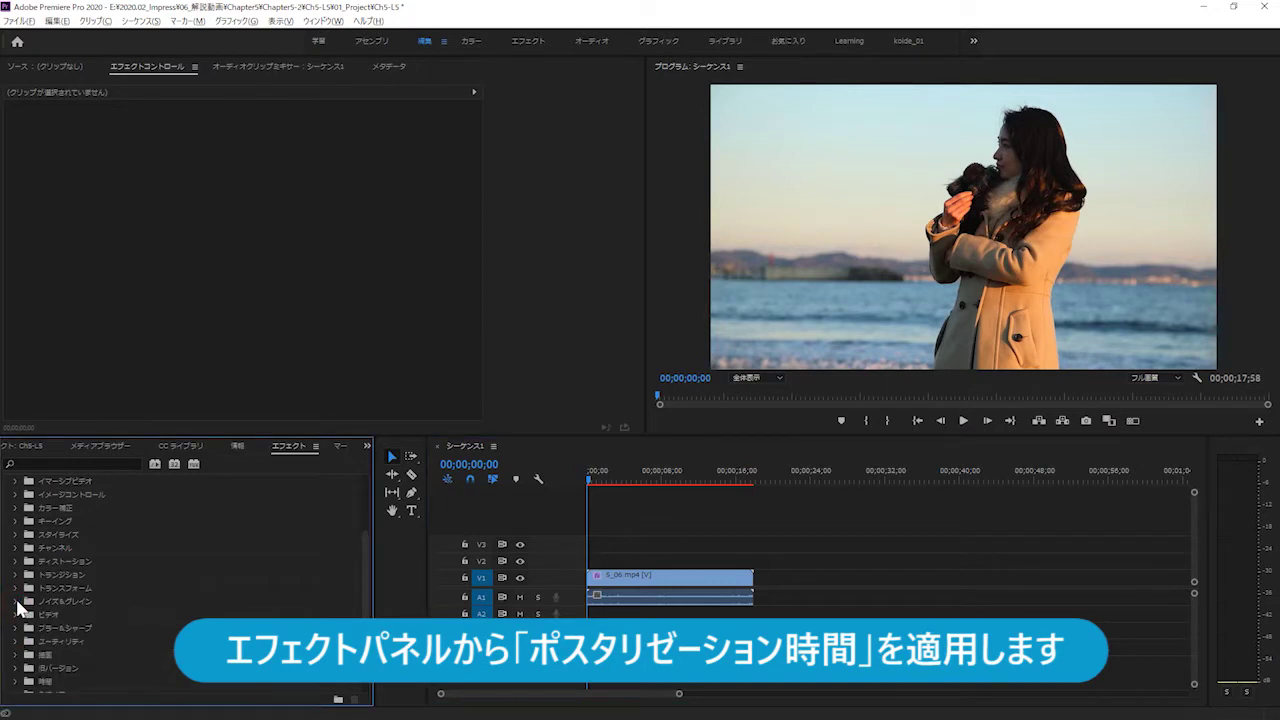
pyautogui.click(17, 684)
pyautogui.scroll(-2, 62, 640)
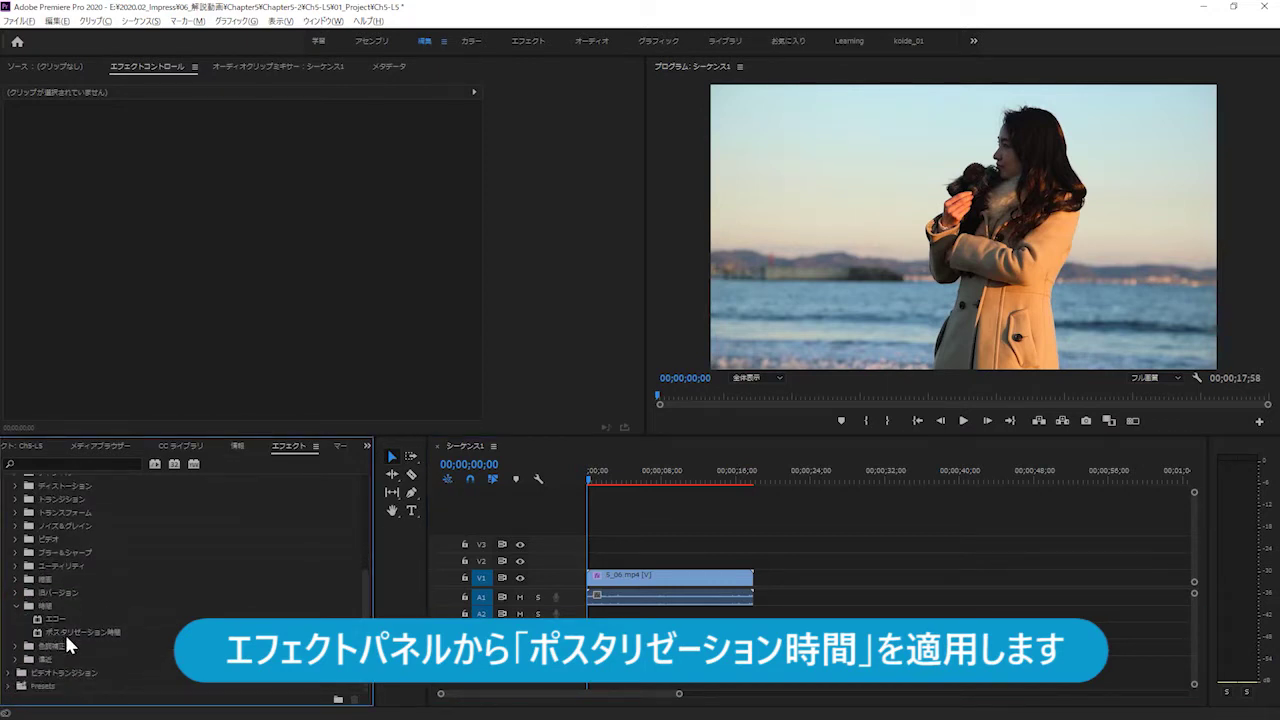
pyautogui.click(67, 634)
pyautogui.moveTo(67, 645); pyautogui.dragTo(606, 576)
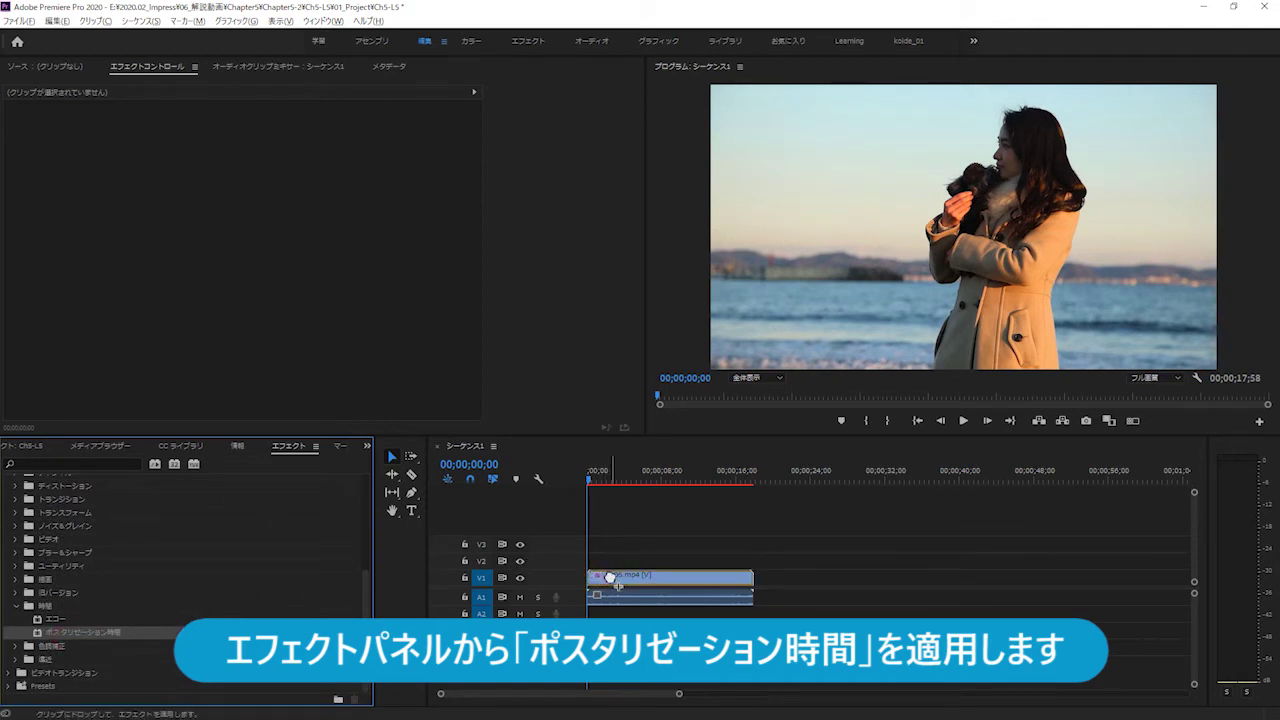
pyautogui.click(610, 579)
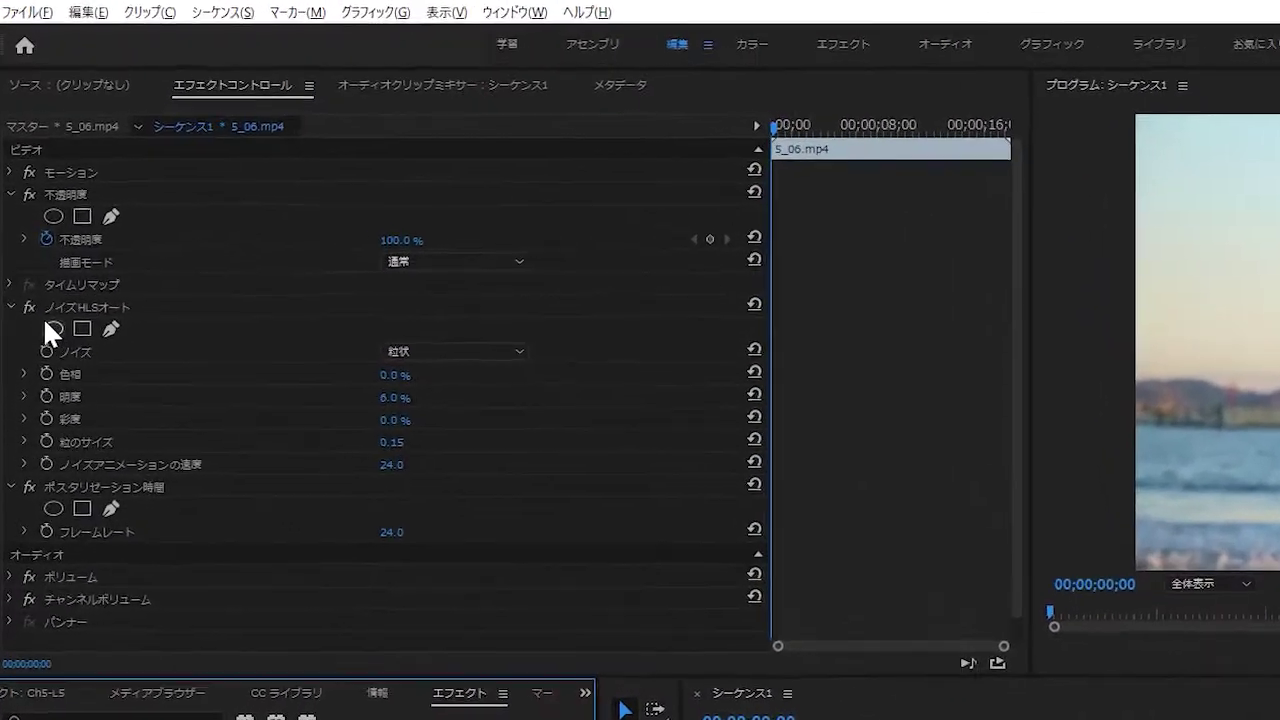
# - Change the ポスタリゼーション時間 フレームレート from 24.0 to 18.0
pyautogui.click(13, 326)
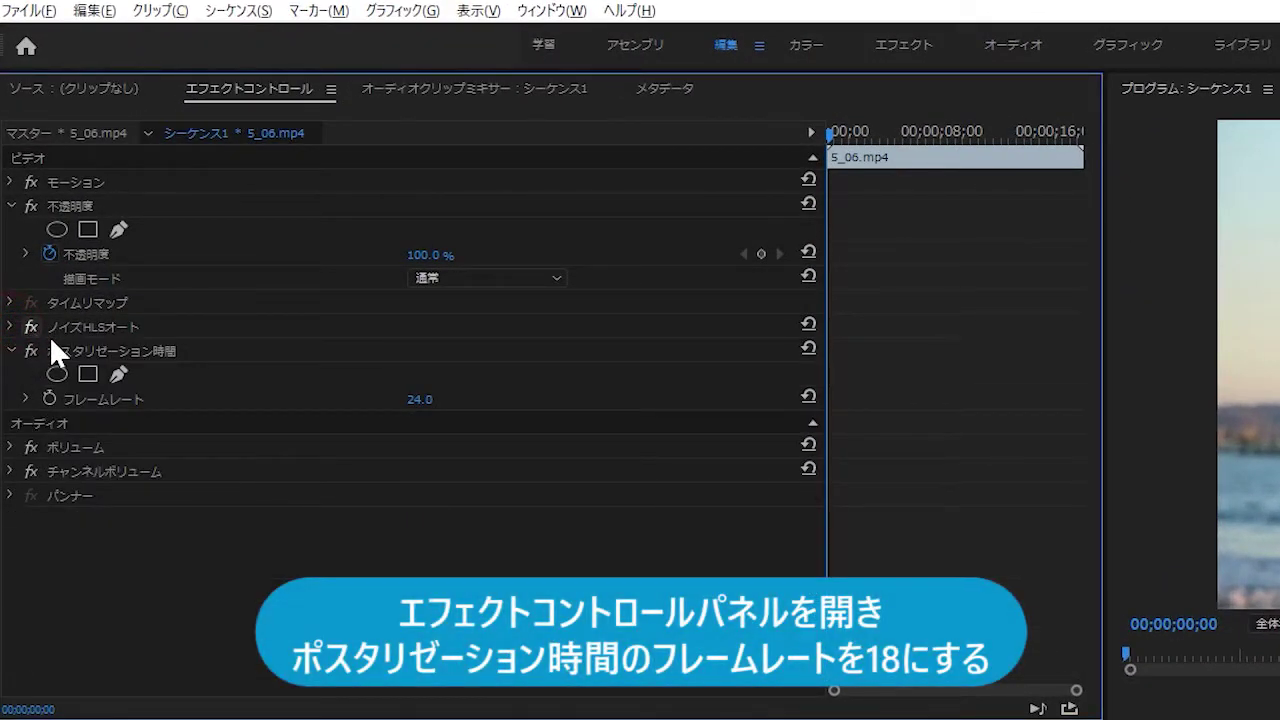
pyautogui.click(116, 350)
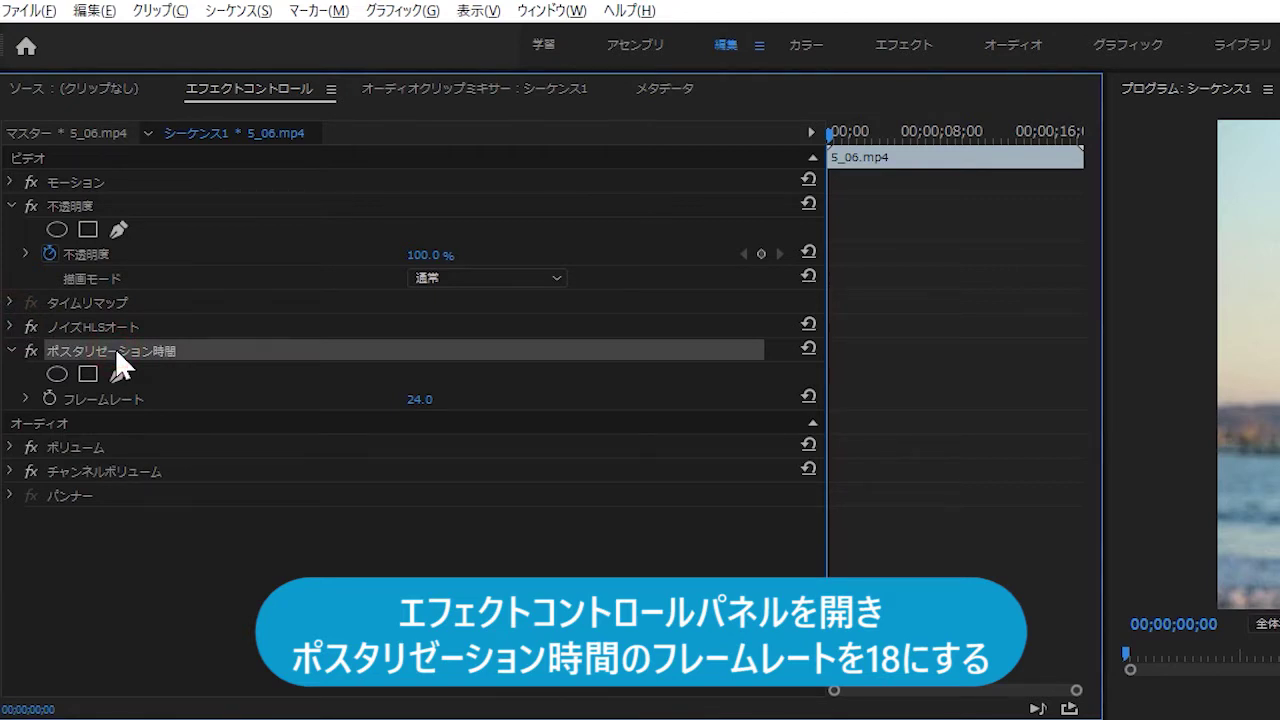
pyautogui.click(420, 399)
pyautogui.write('18')
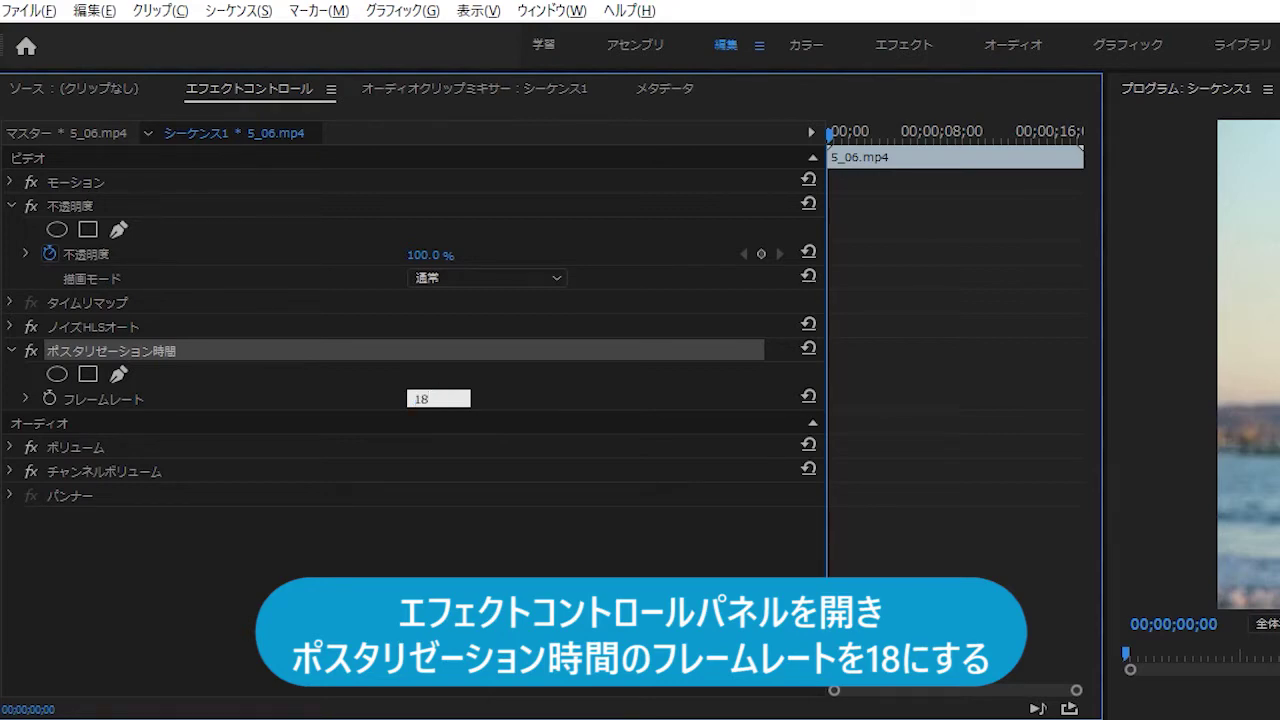
pyautogui.press('Return')
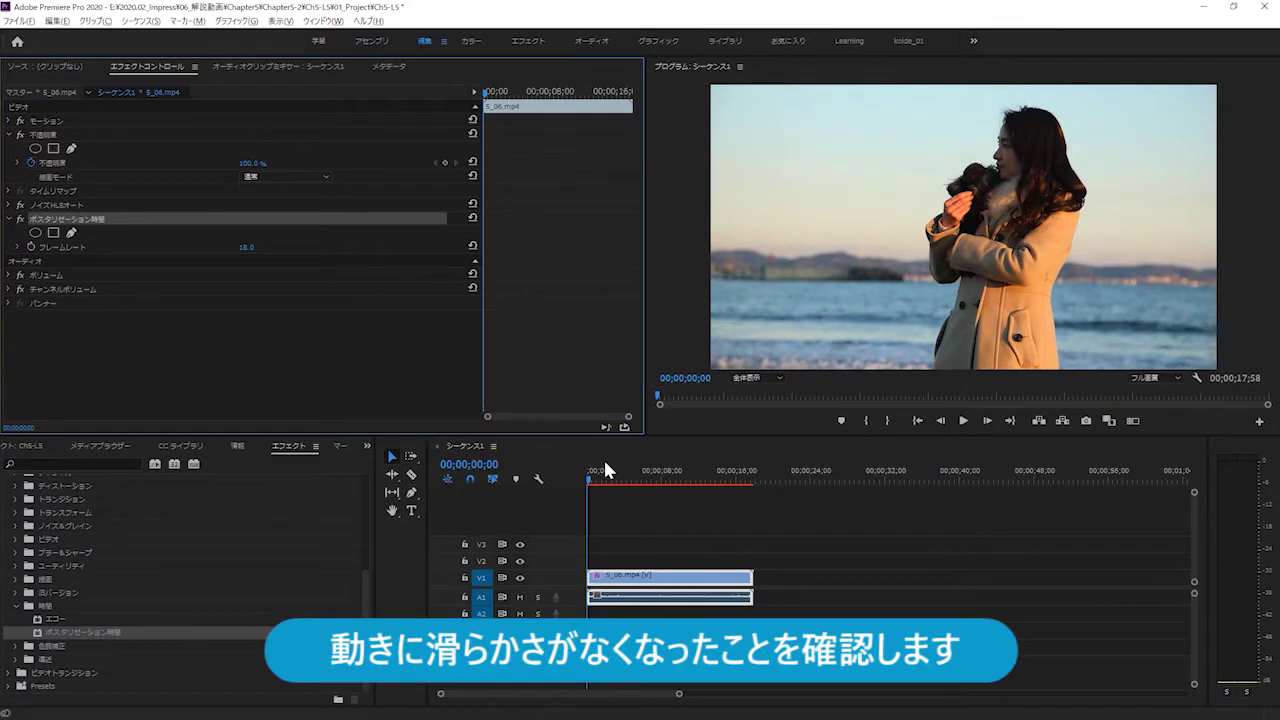
# - Play and stop the sequence to review the choppier 18 fps motion, then open the Sequence menu
pyautogui.click(622, 510)
pyautogui.press('space')
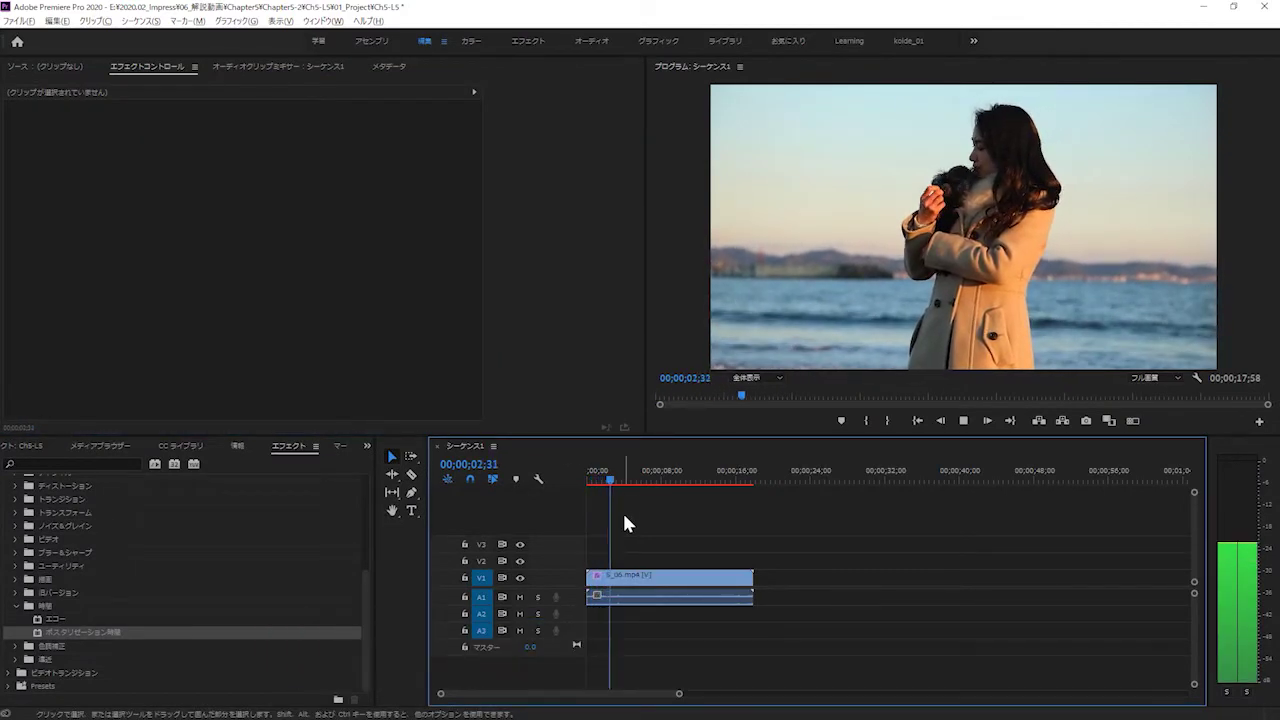
pyautogui.press('space')
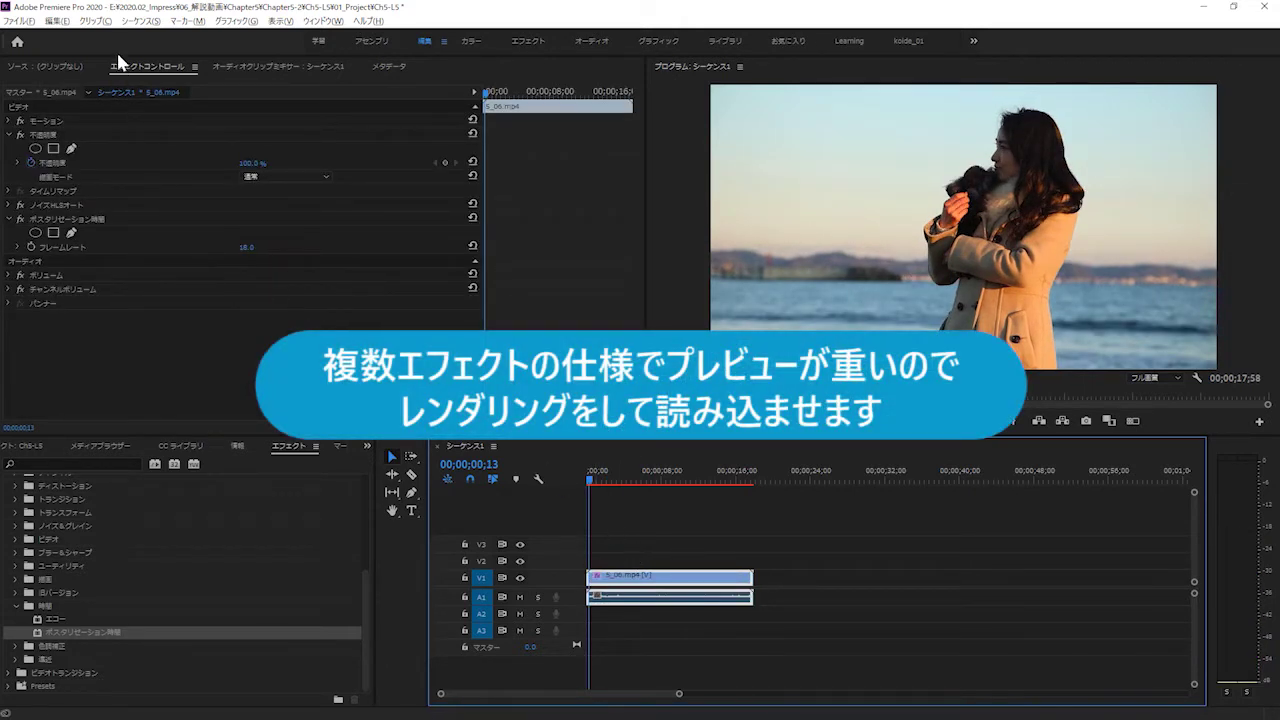
pyautogui.click(129, 22)
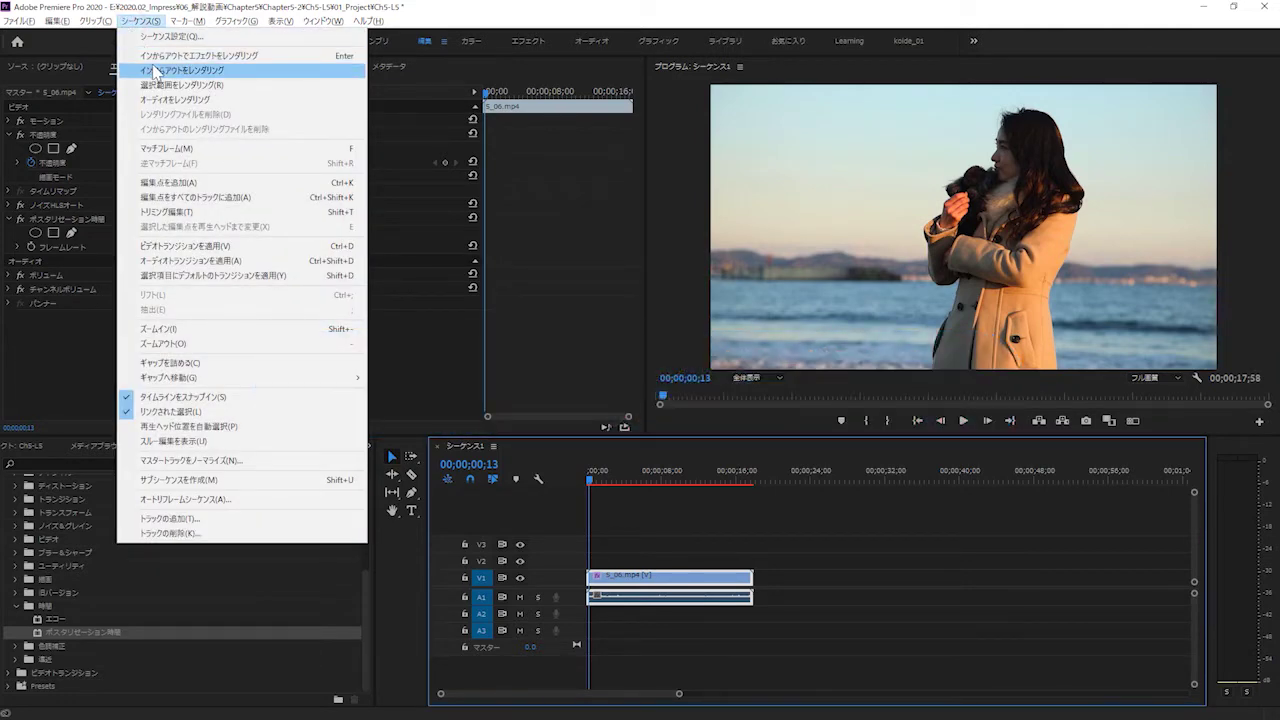
# - Render the sequence with Render In to Out
pyautogui.click(153, 70)
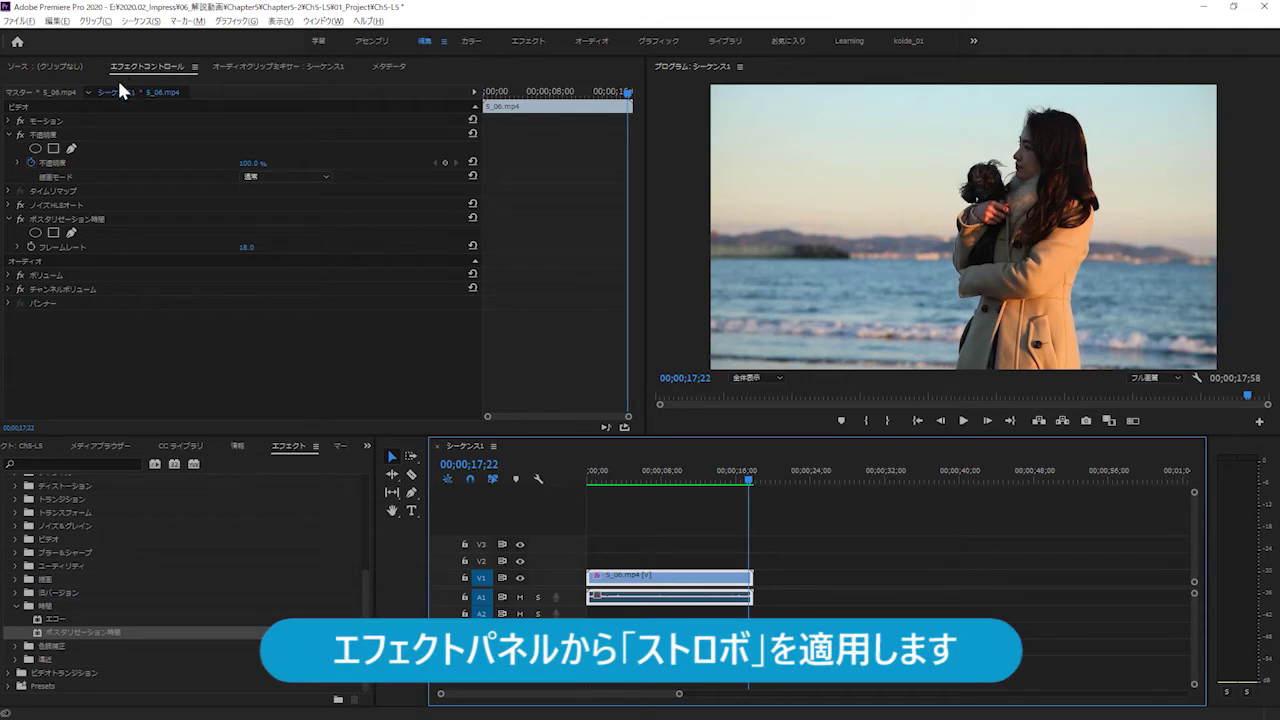
# - Apply ストロボ from the スタイライズ group to the V1 clip, parking the playhead near 3 seconds
pyautogui.click(16, 606)
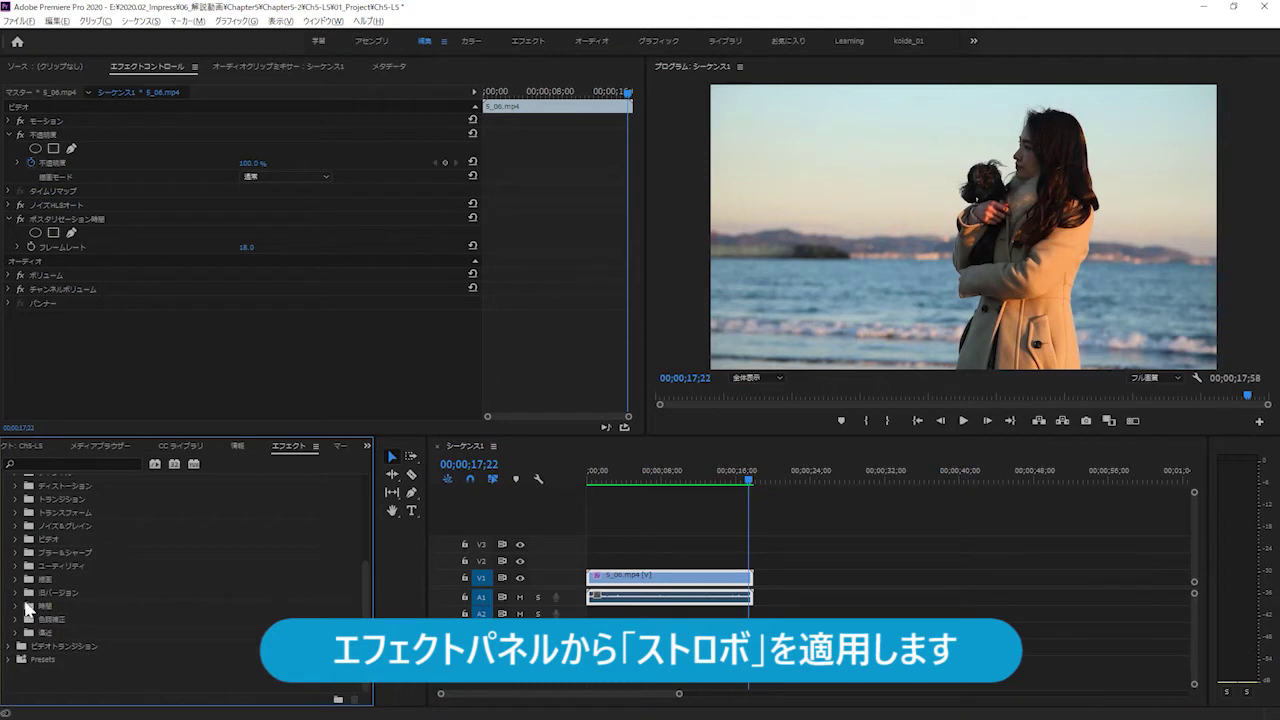
pyautogui.scroll(3, 25, 600)
pyautogui.click(16, 540)
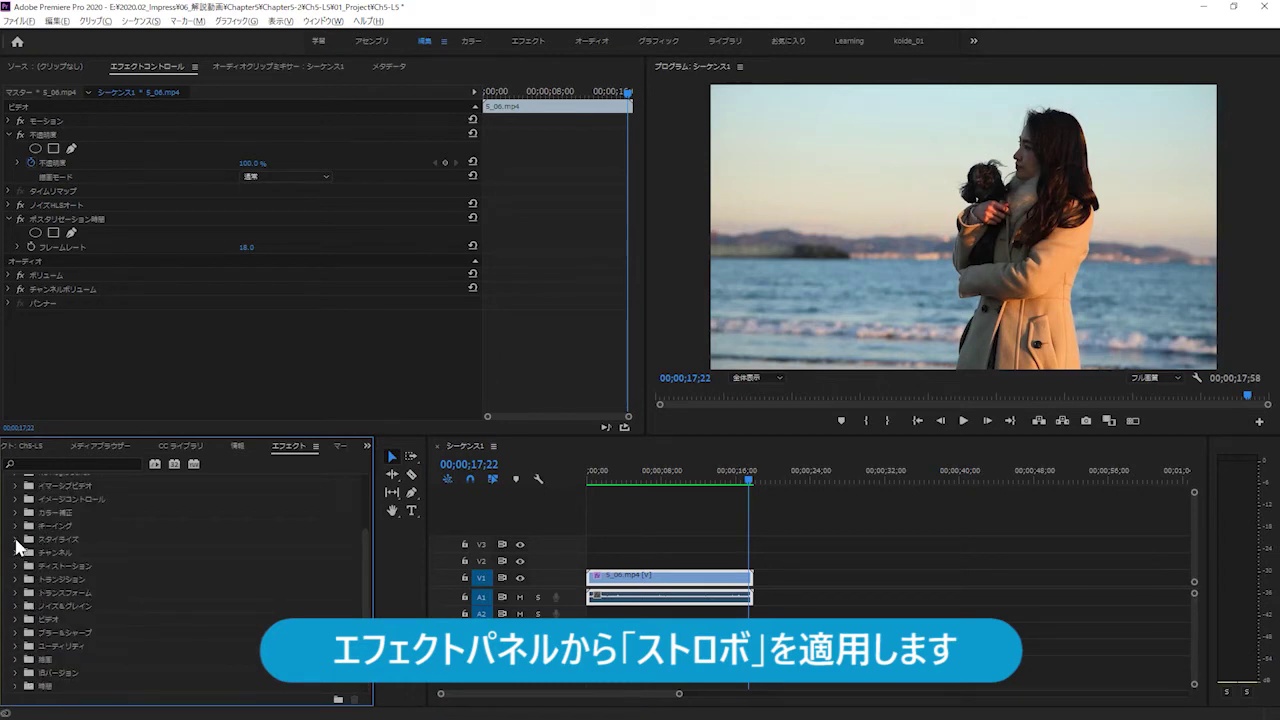
pyautogui.scroll(-1, 45, 558)
pyautogui.click(60, 582)
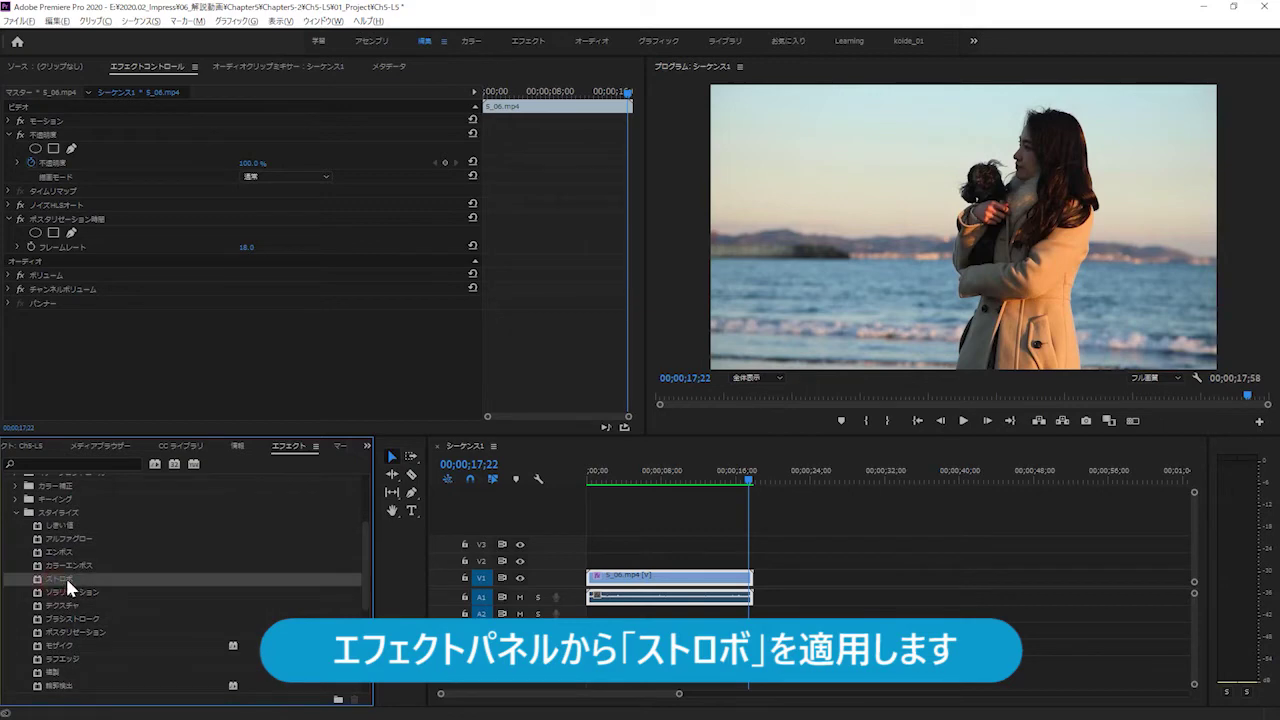
pyautogui.moveTo(68, 588); pyautogui.dragTo(638, 584)
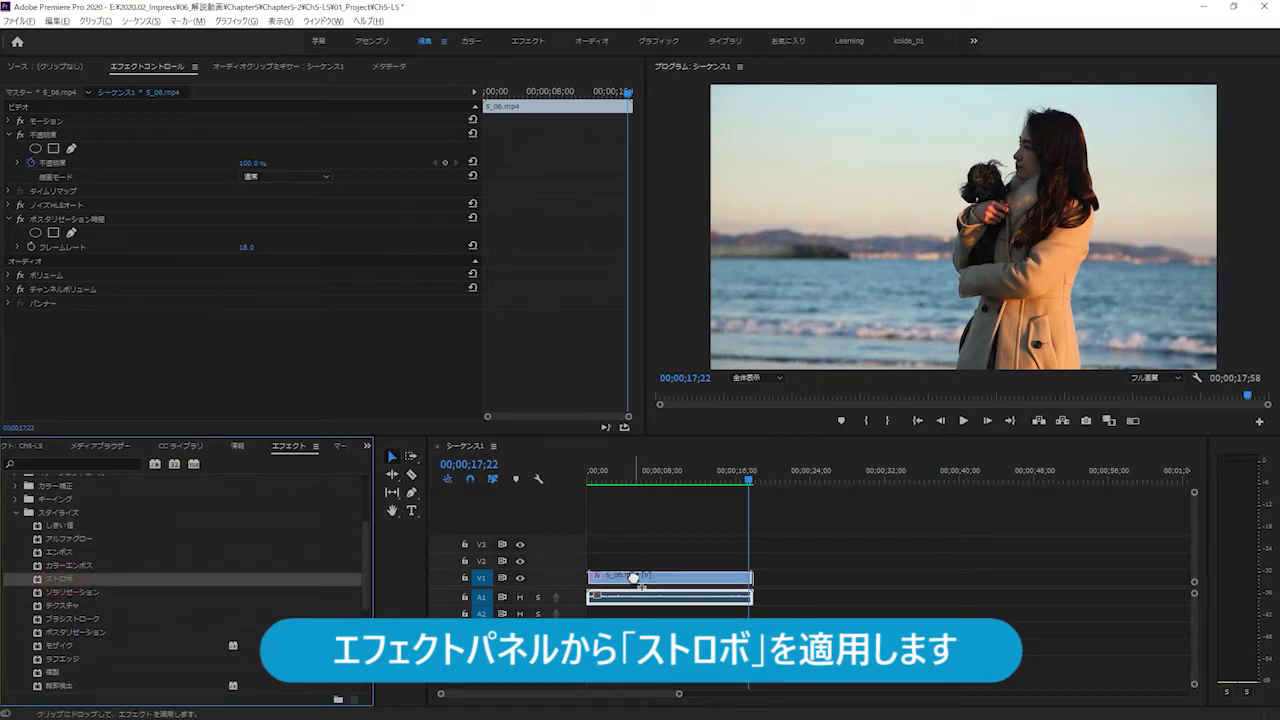
pyautogui.click(624, 470)
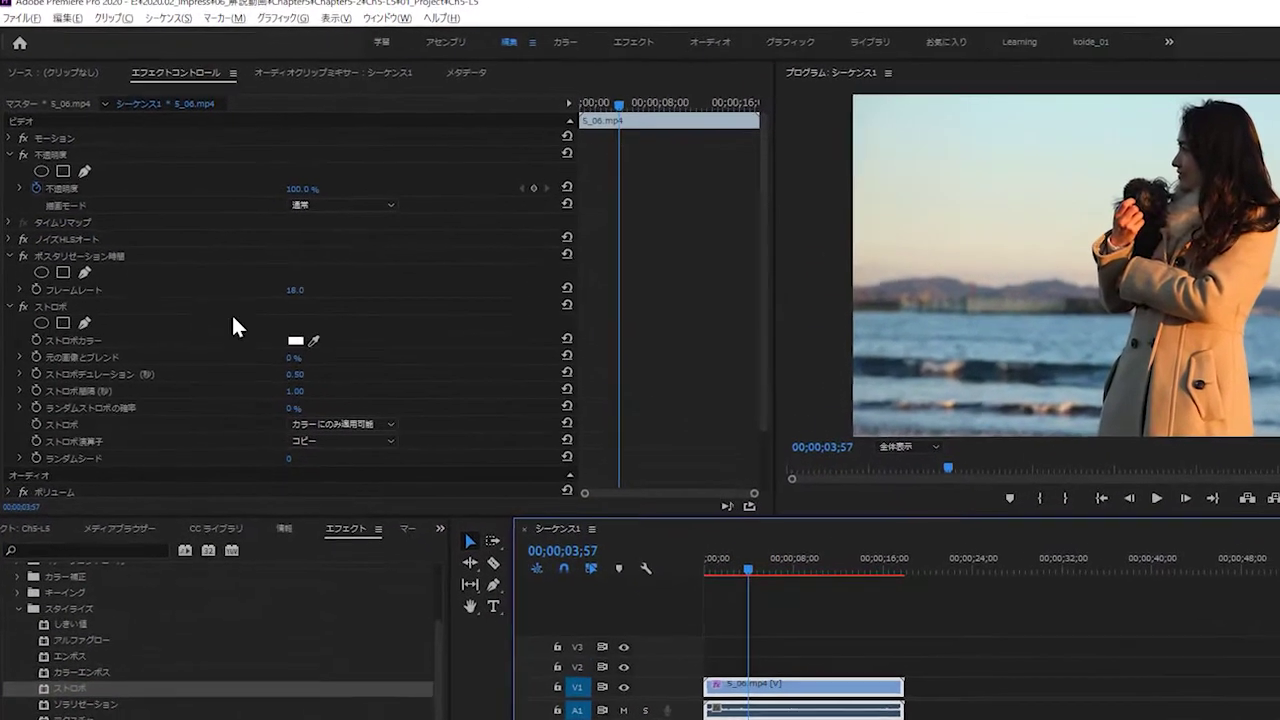
# - Set the ストロボ strobe colour to black (#000000)
pyautogui.click(10, 288)
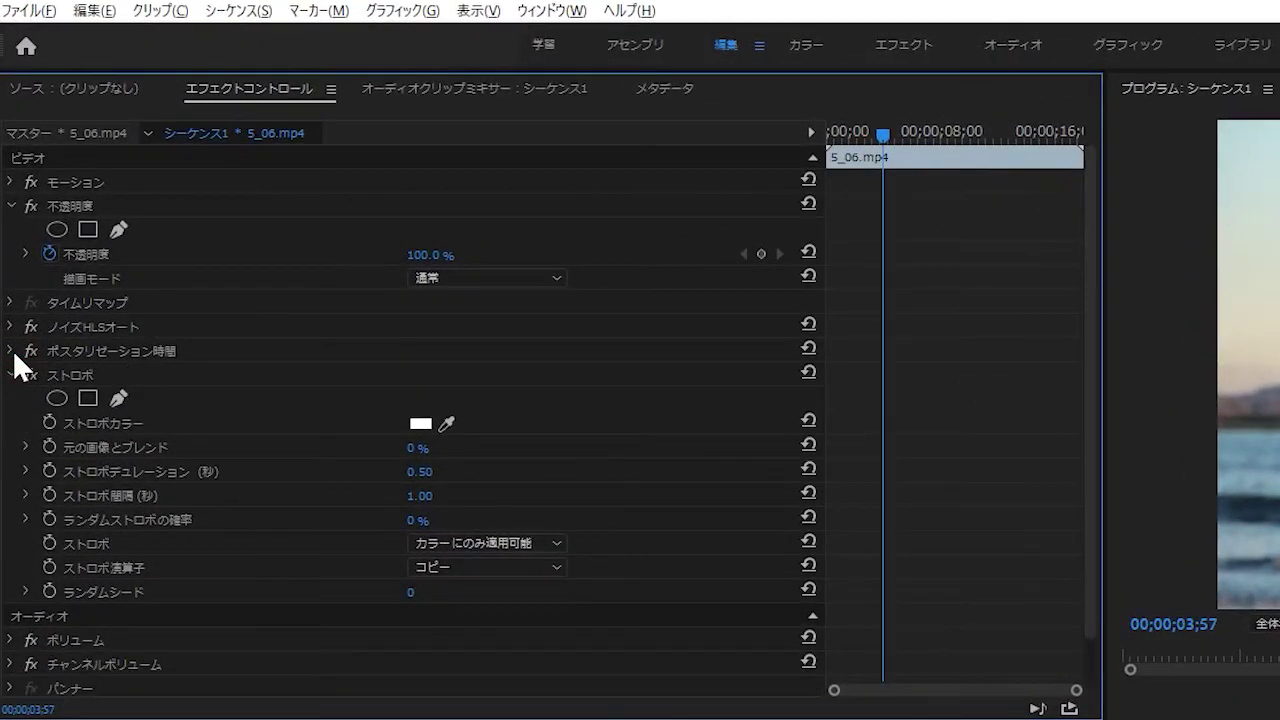
pyautogui.click(66, 370)
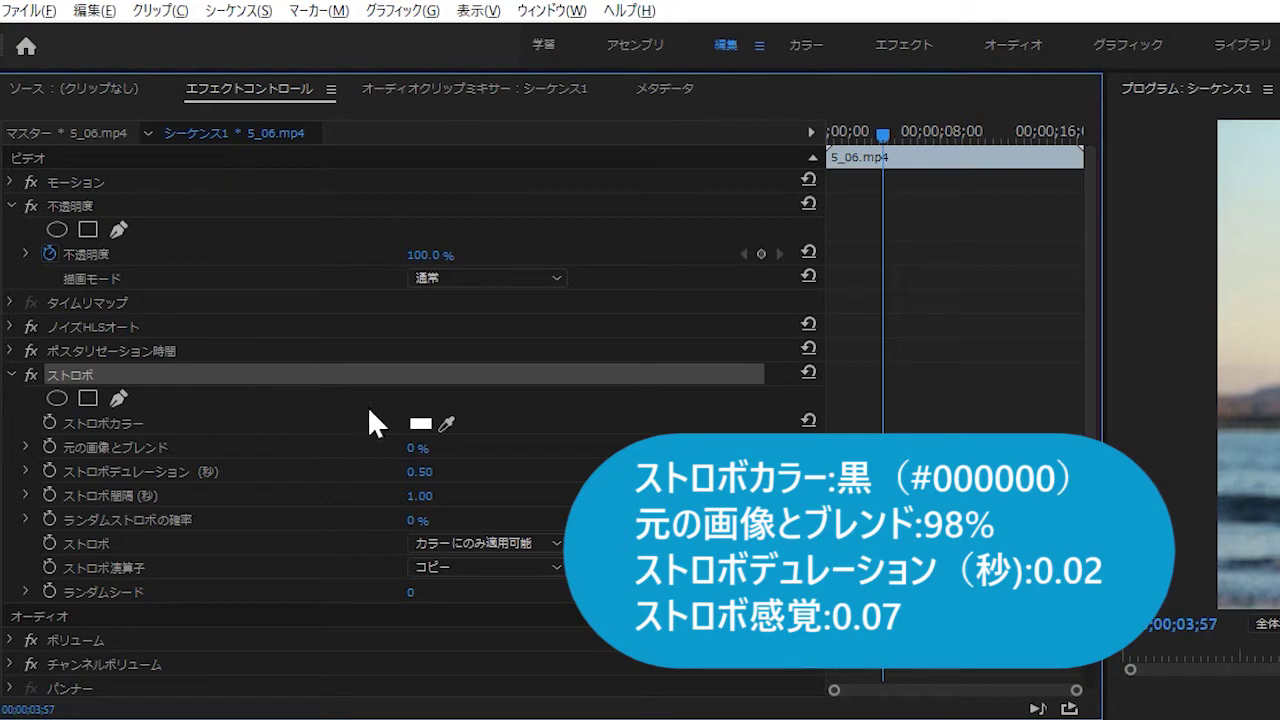
pyautogui.click(416, 424)
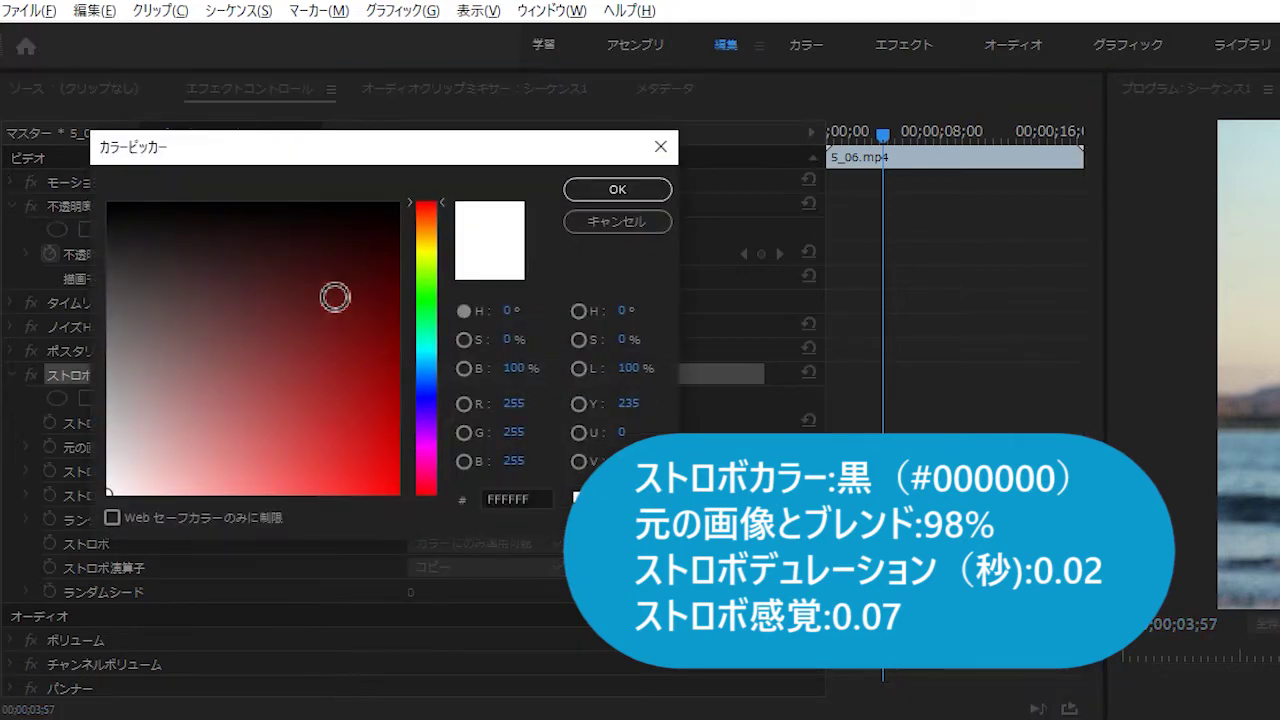
pyautogui.click(108, 201)
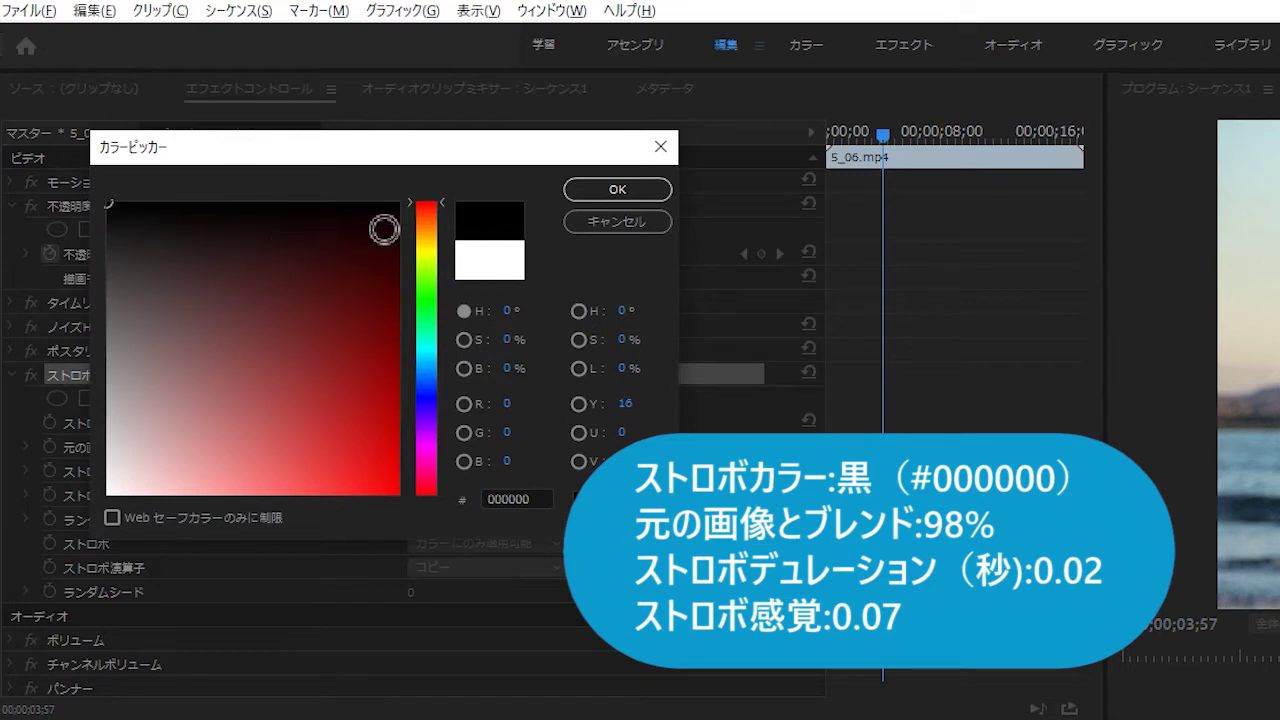
pyautogui.click(578, 192)
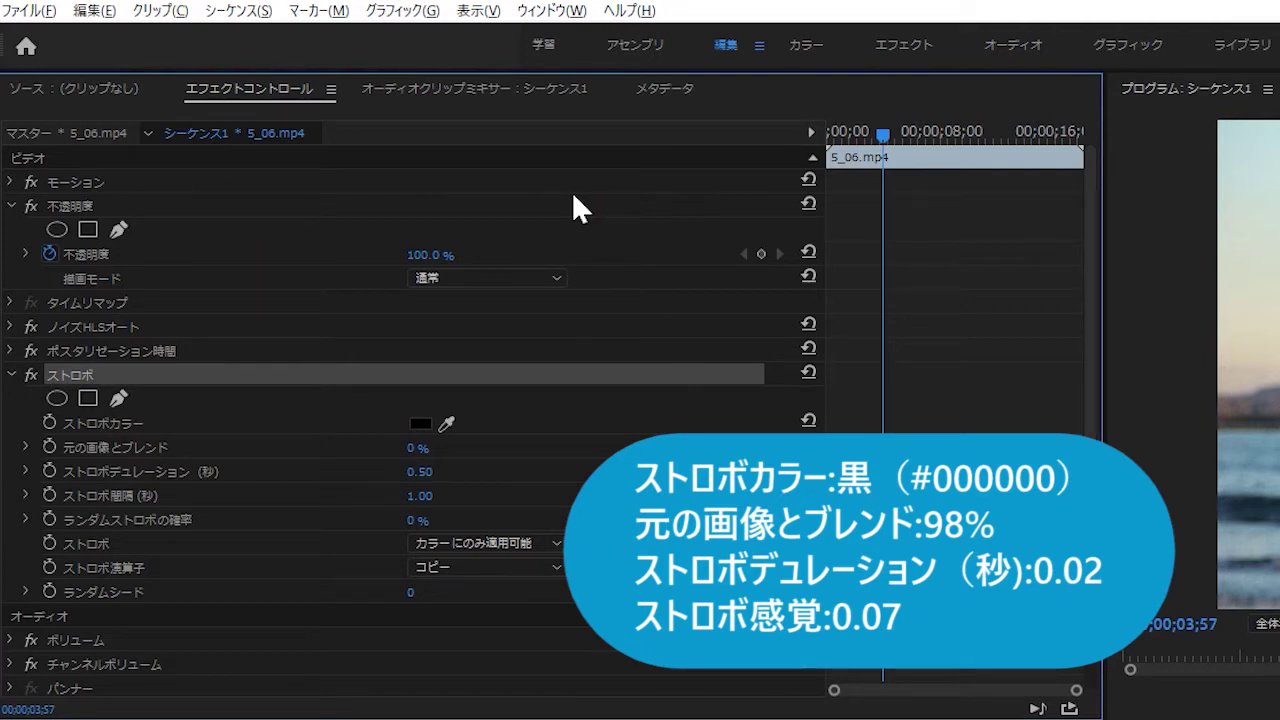
# - Set blend with original to 98 %, strobe duration 0.02 and strobe interval 0.07
pyautogui.click(436, 445)
pyautogui.write('98')
pyautogui.press('Return')
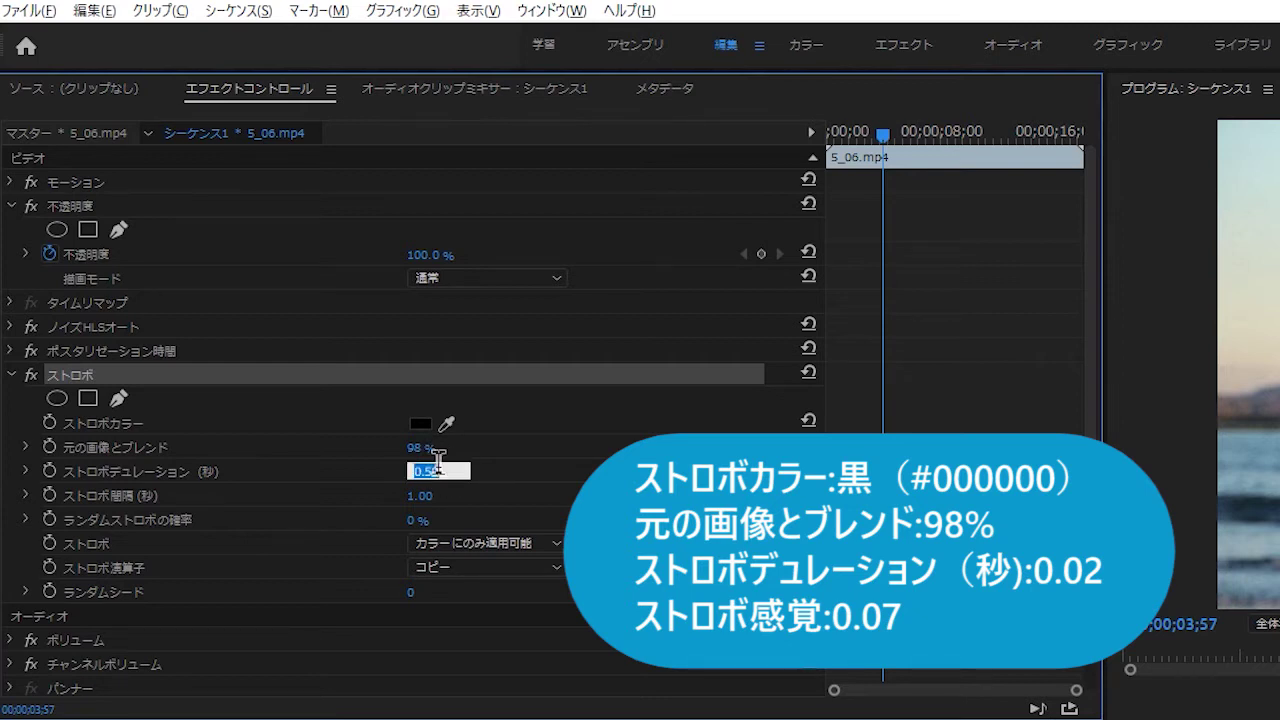
pyautogui.write('0.')
pyautogui.click(494, 478)
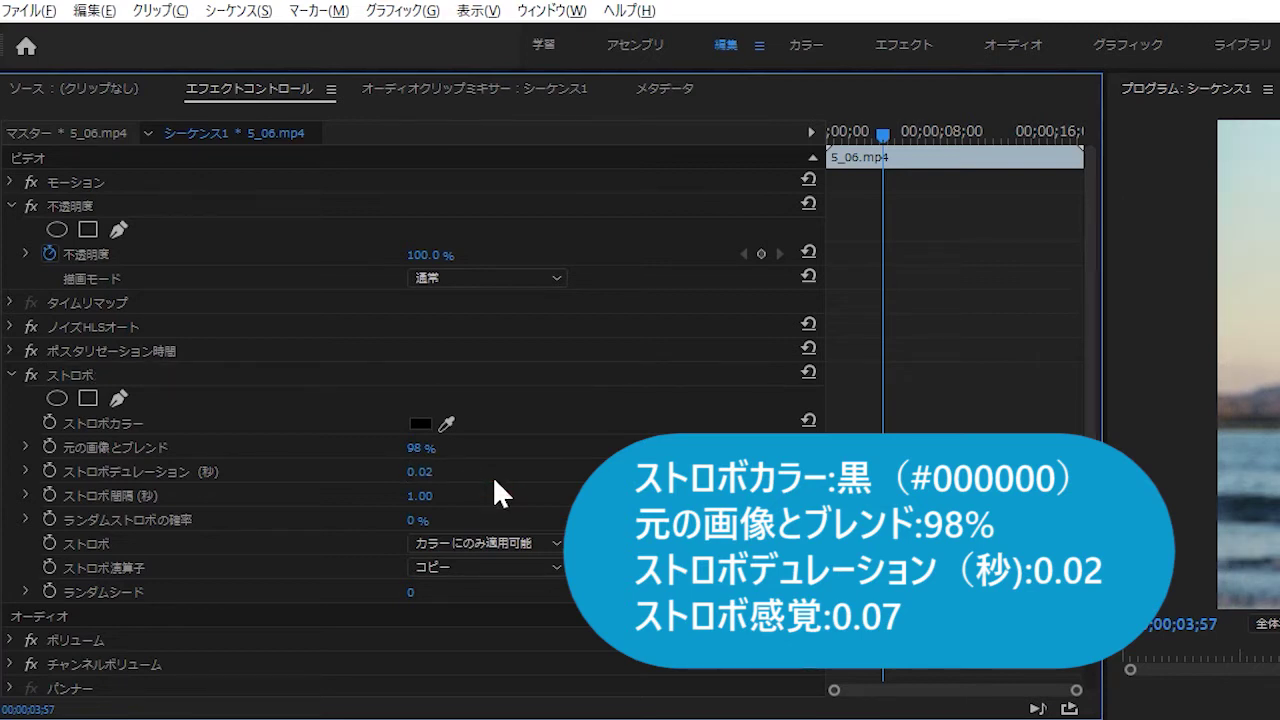
pyautogui.click(422, 495)
pyautogui.write('0.')
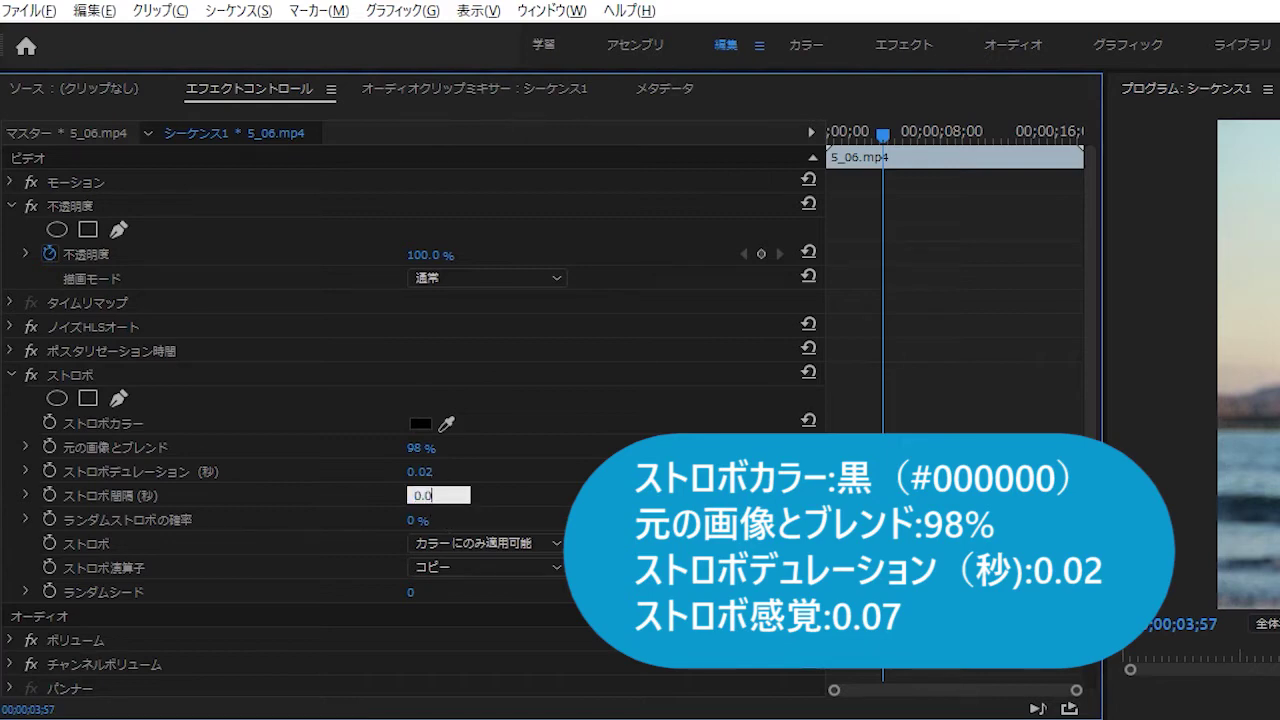
pyautogui.click(519, 476)
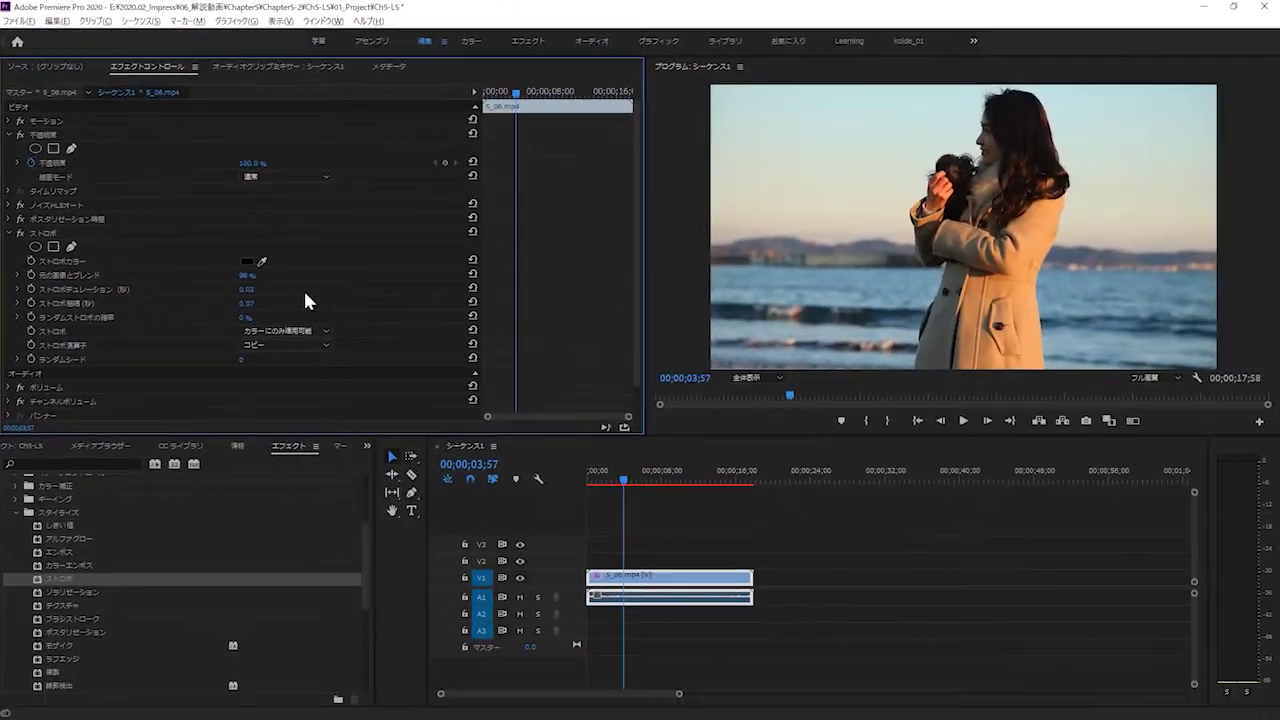
# - Return the playhead to the start and render effects in to out
pyautogui.click(589, 482)
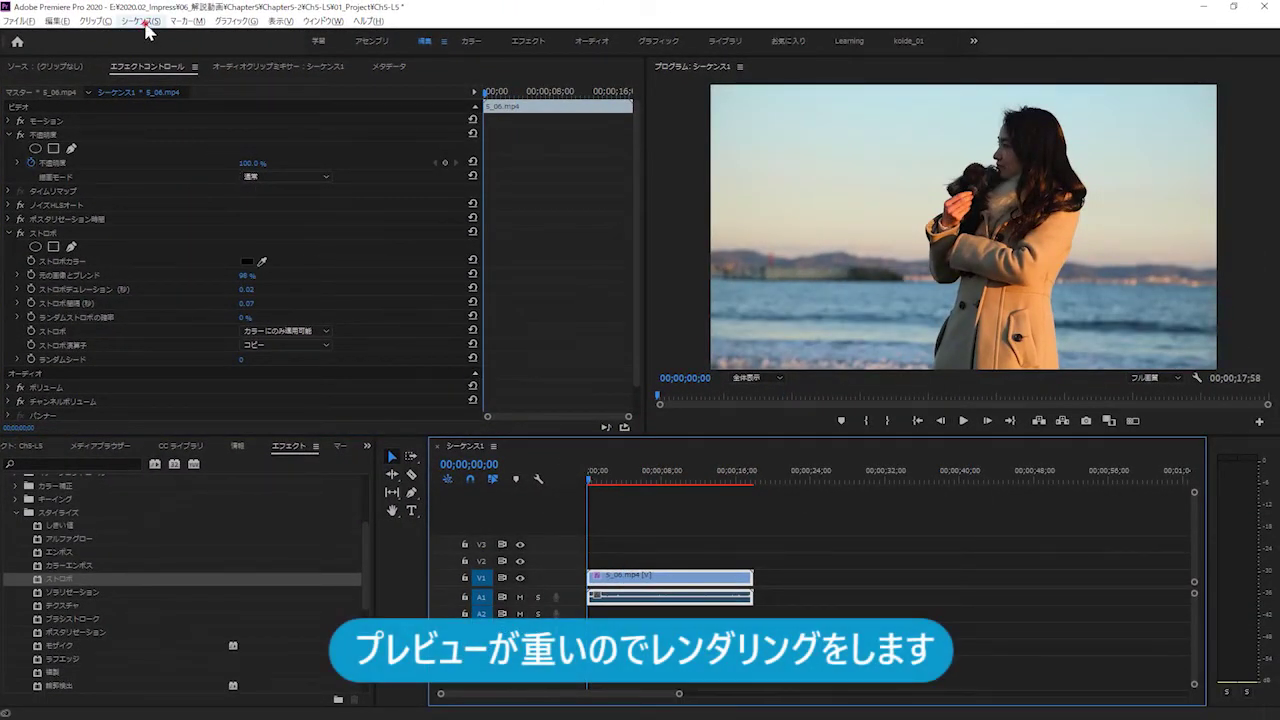
pyautogui.click(143, 21)
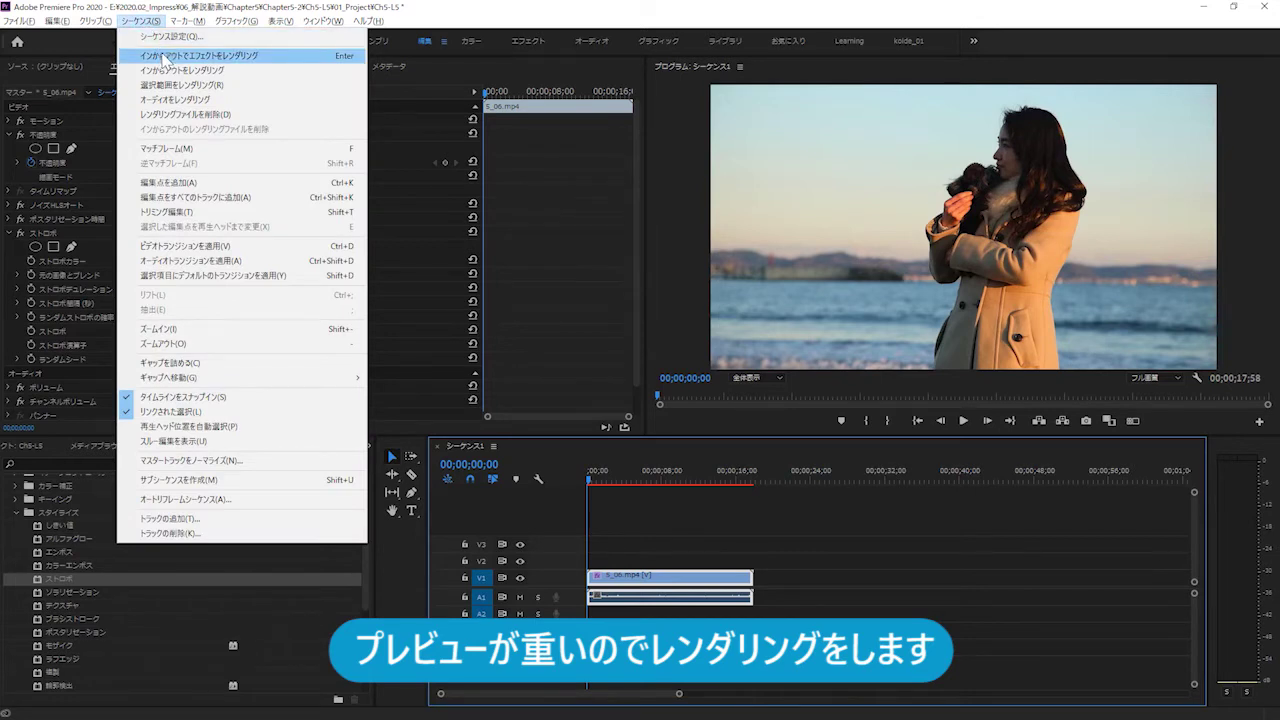
pyautogui.click(163, 56)
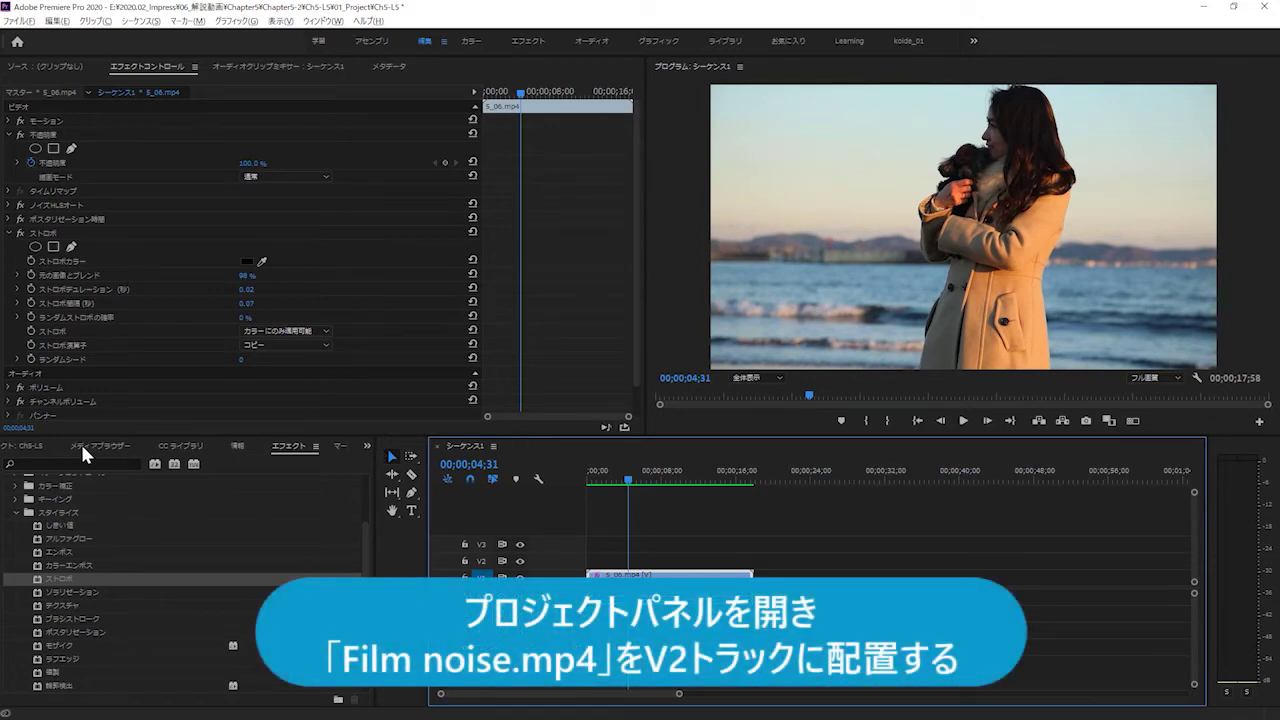
# - Place Film noise.mp4 on V2 above s_06.mp4 and trim the beach clip to 14;59
pyautogui.click(33, 446)
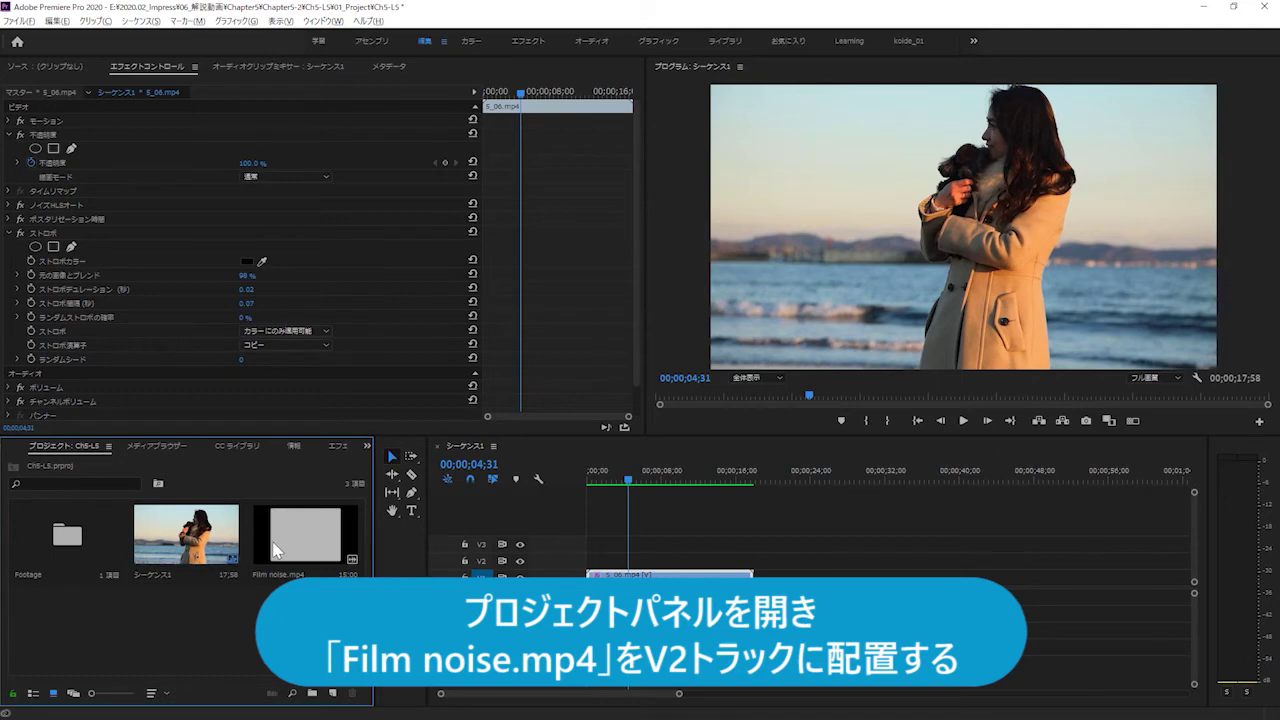
pyautogui.moveTo(274, 545); pyautogui.dragTo(564, 560)
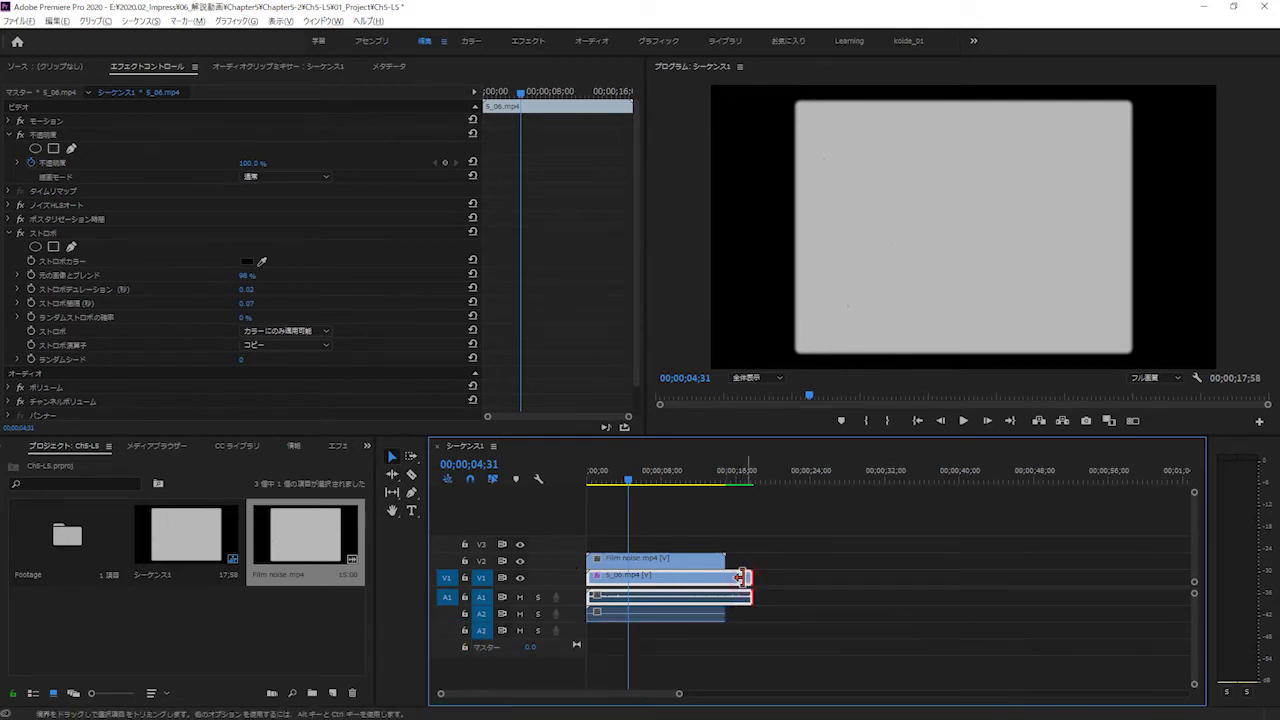
pyautogui.moveTo(743, 577); pyautogui.dragTo(715, 577)
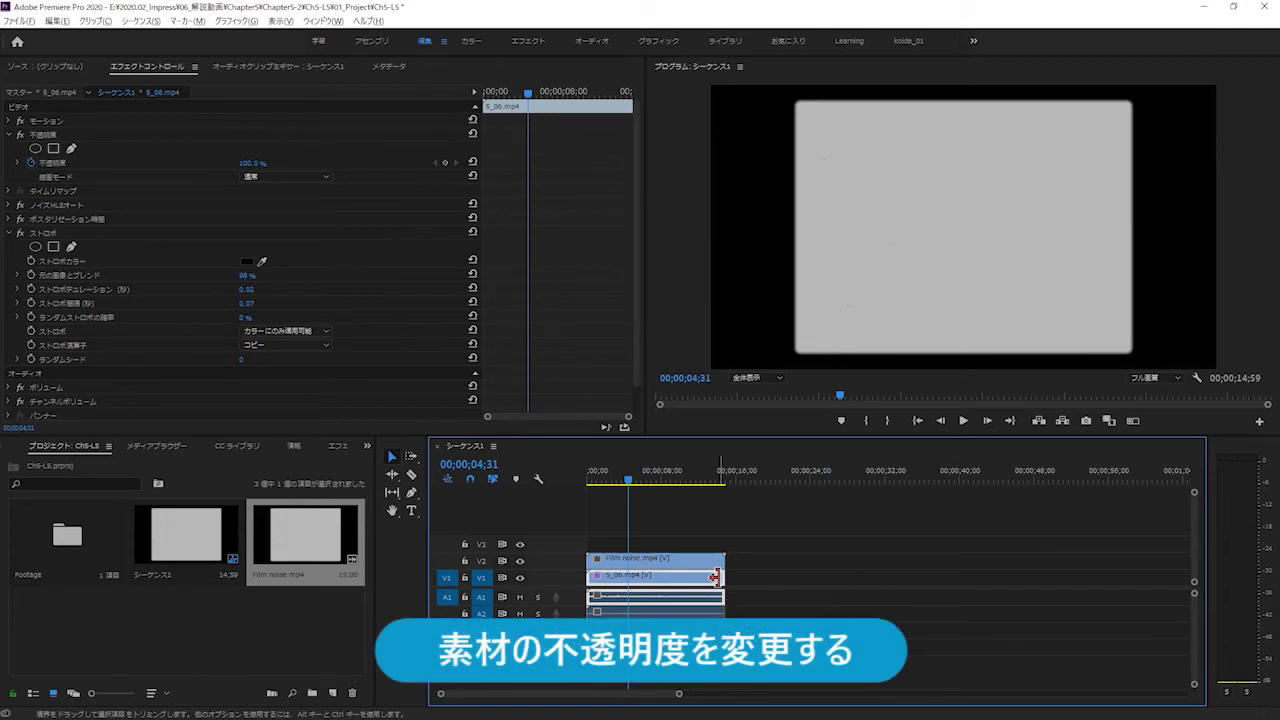
pyautogui.click(701, 562)
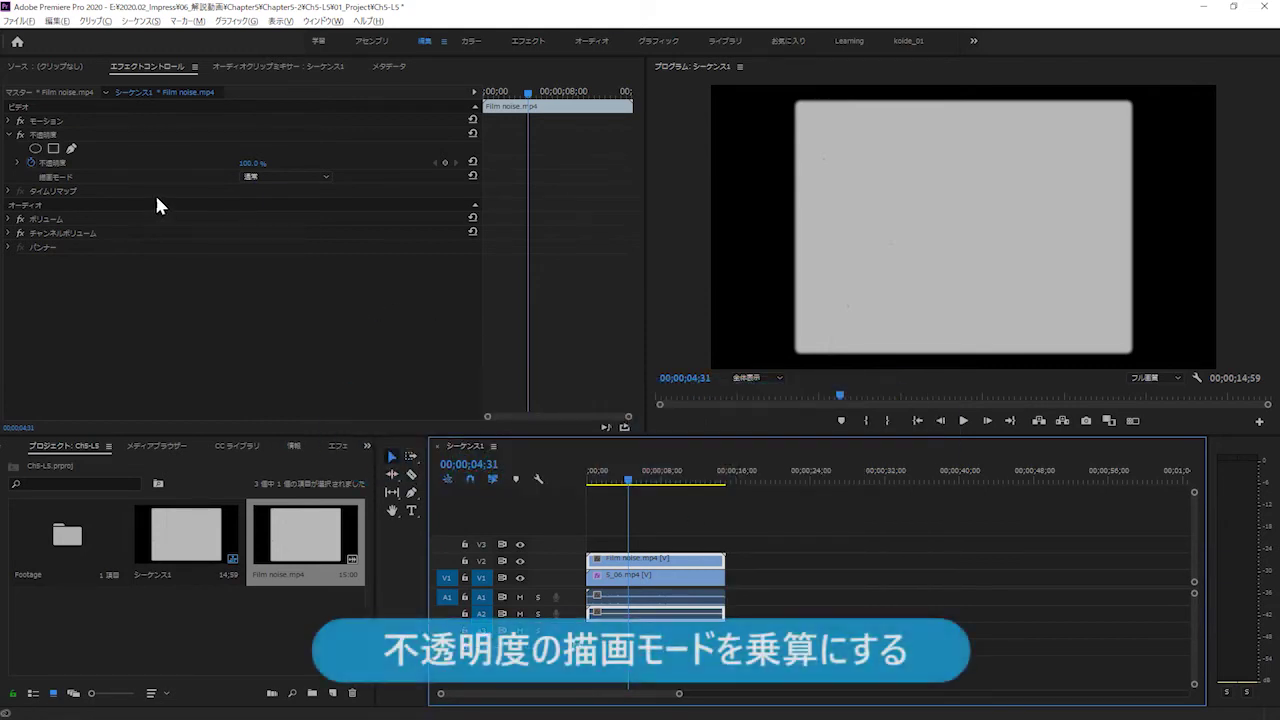
# - Set the Film noise clip's Opacity blend mode to Multiply (乗算) and scrub to preview it
pyautogui.click(246, 177)
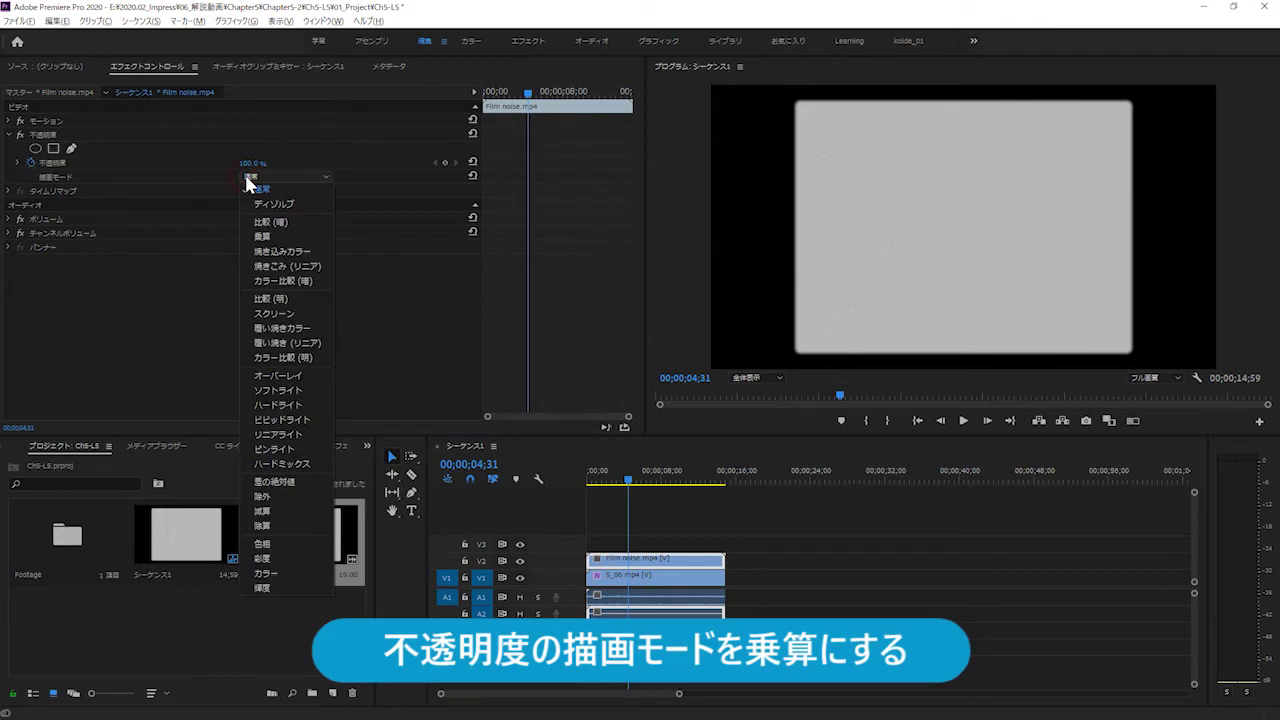
pyautogui.click(254, 232)
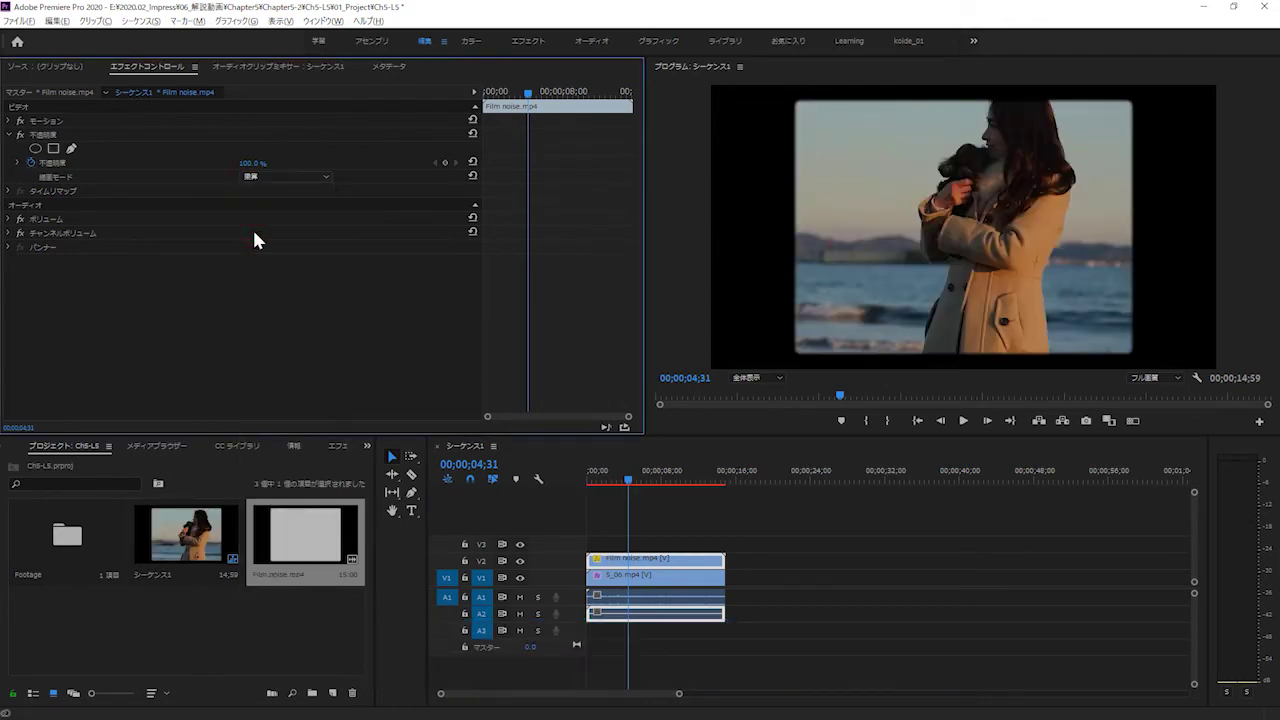
pyautogui.click(617, 483)
pyautogui.moveTo(620, 485); pyautogui.dragTo(631, 485)
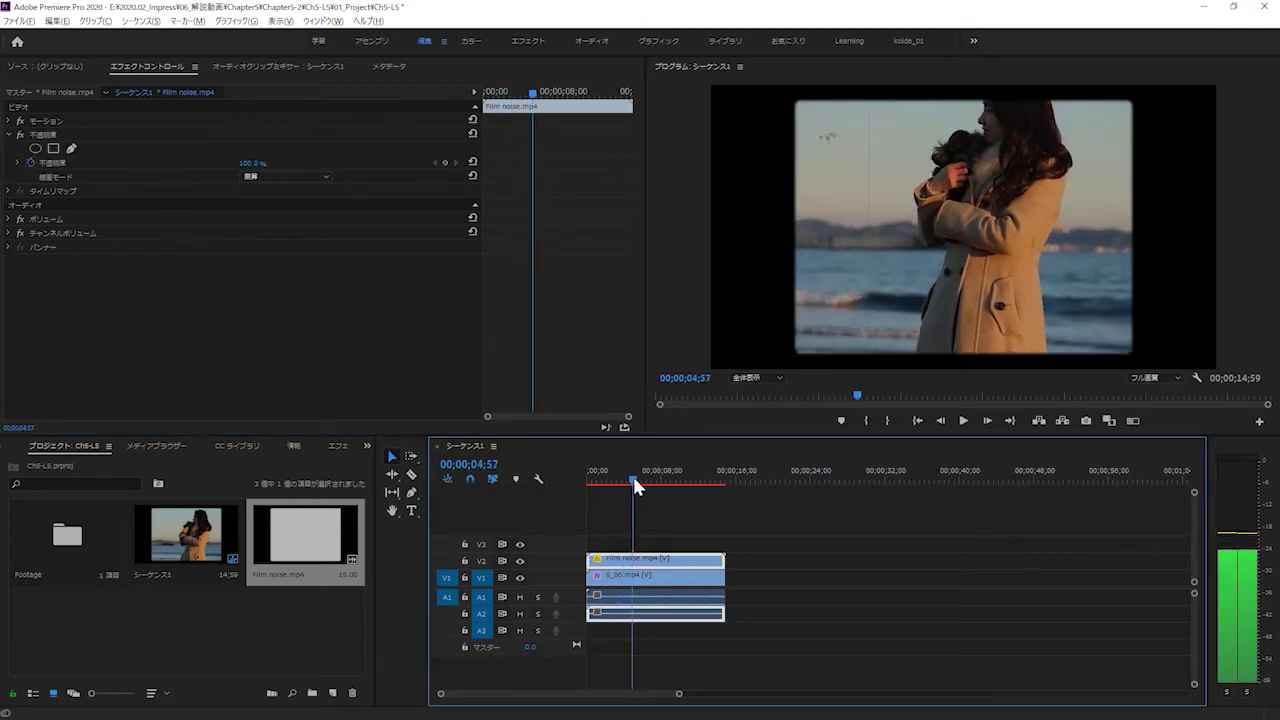
pyautogui.moveTo(632, 485); pyautogui.dragTo(617, 482)
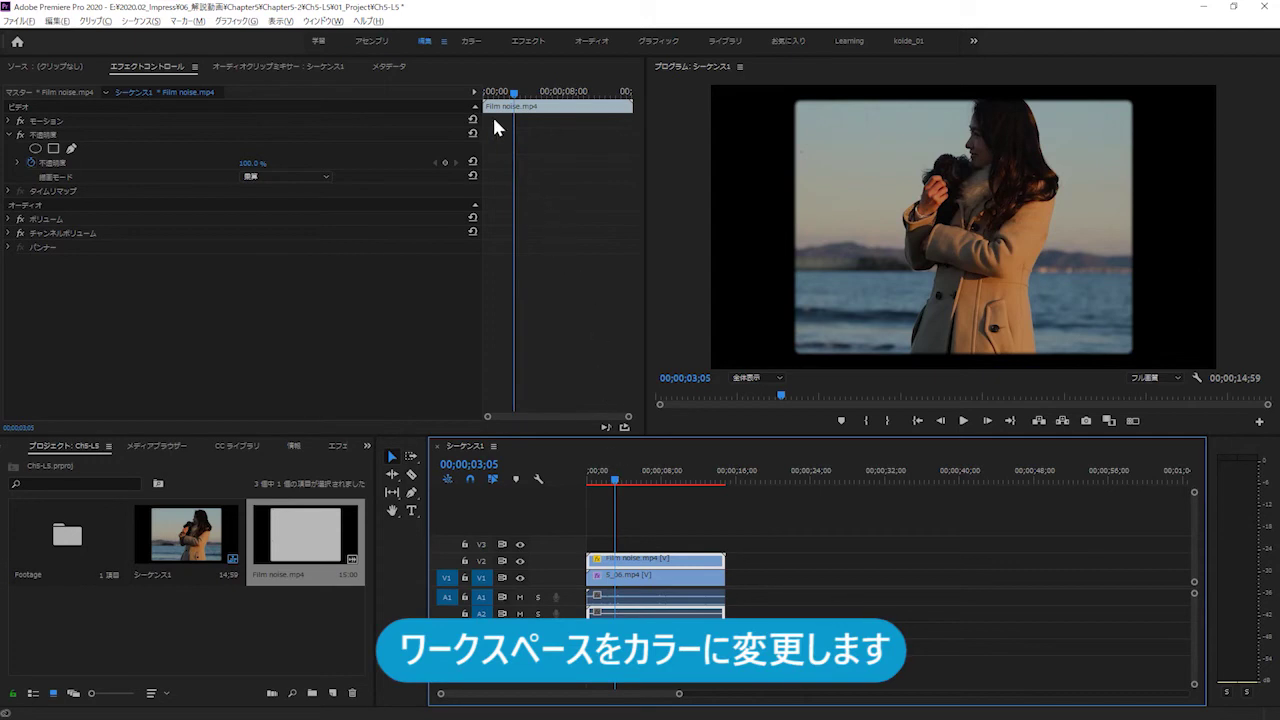
pyautogui.click(470, 45)
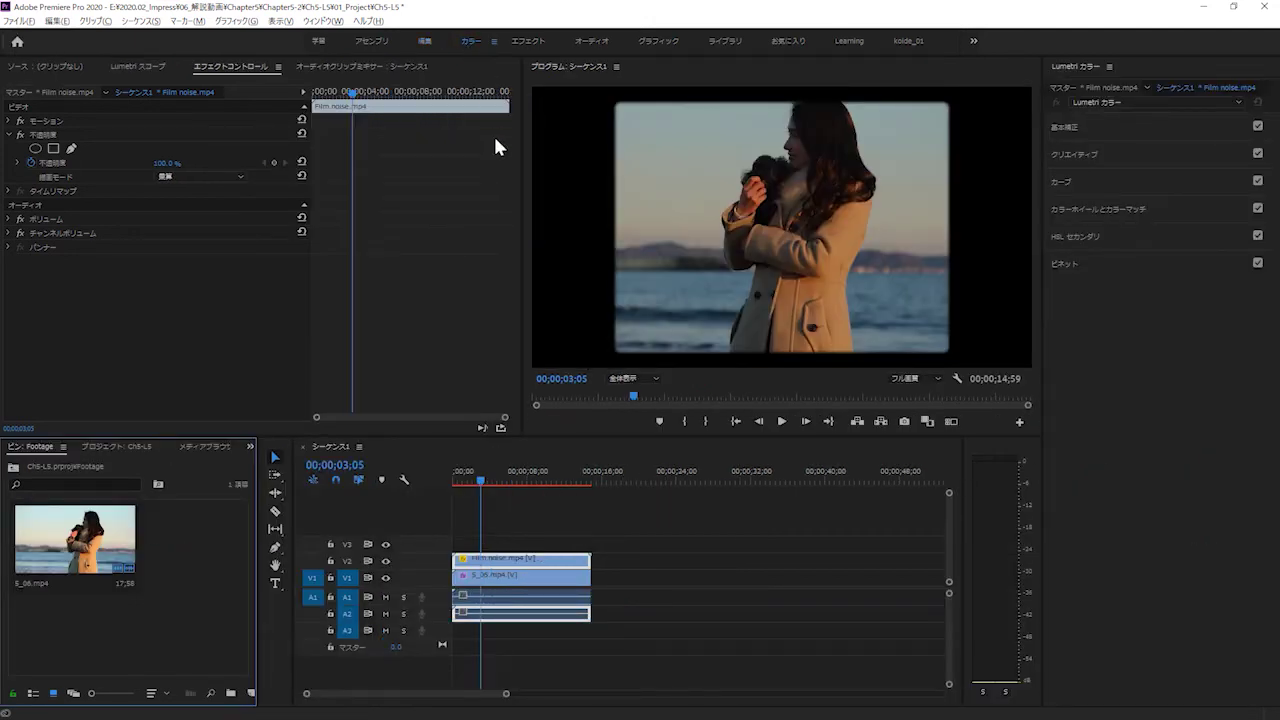
# - Set s_06.mp4's Lumetri vignette to Amount -3.0, Expansion 20 and Roundness 5.0
pyautogui.click(513, 580)
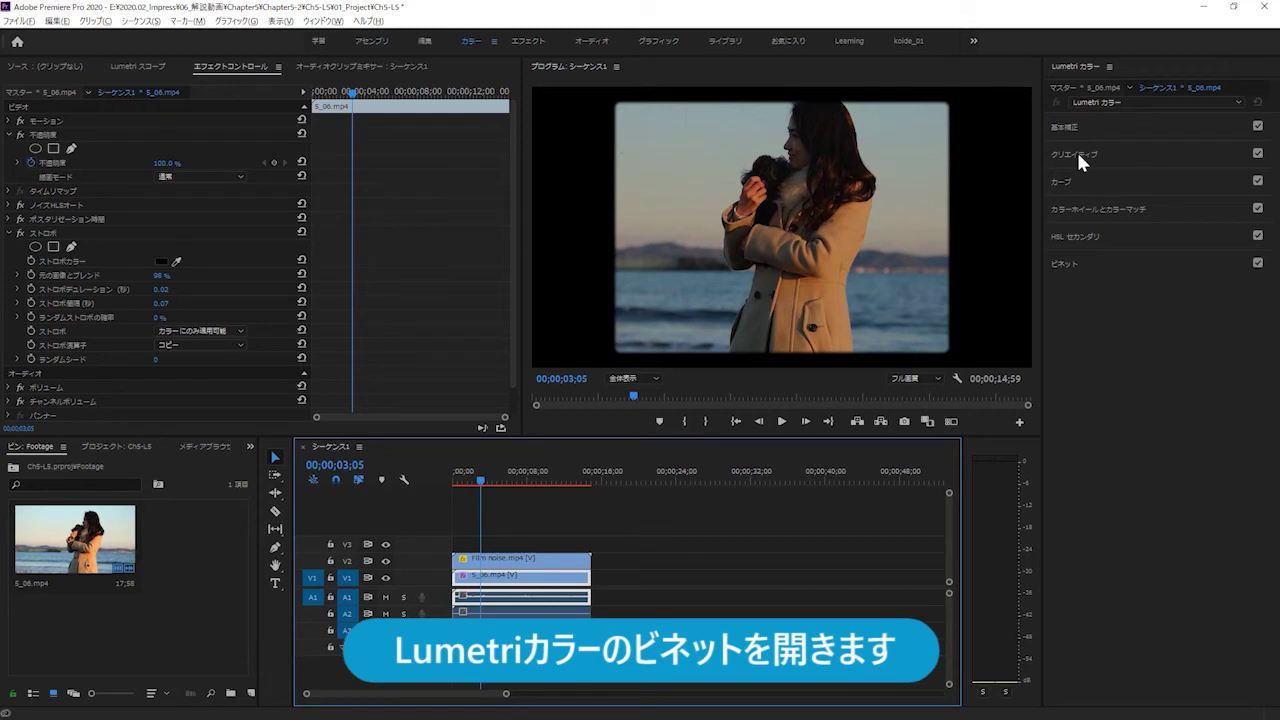
pyautogui.click(1093, 262)
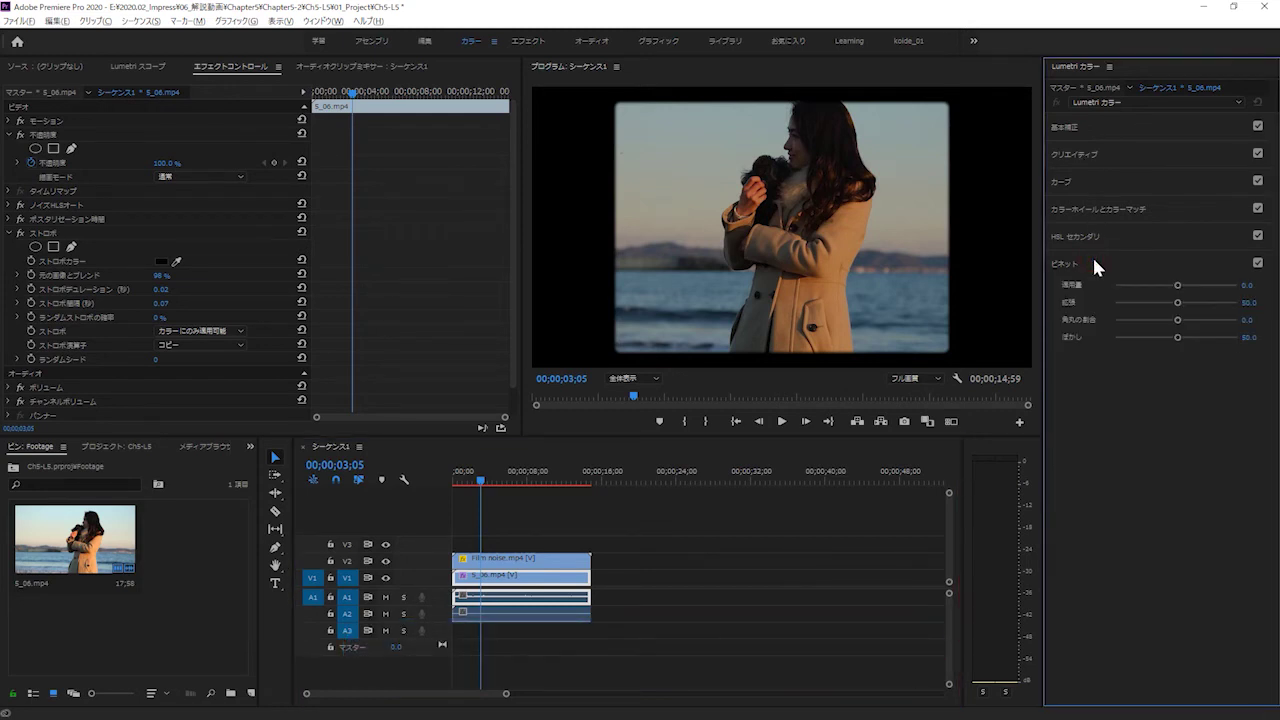
pyautogui.click(1250, 285)
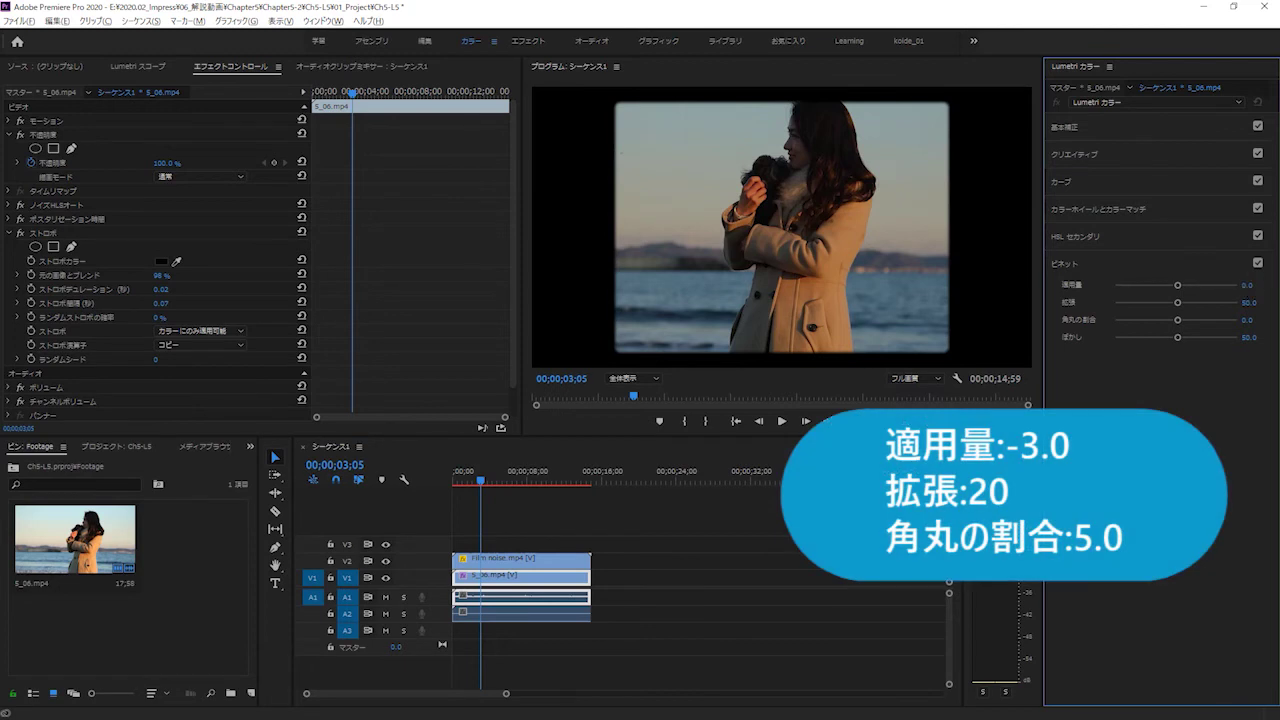
pyautogui.write('-3')
pyautogui.press('Return')
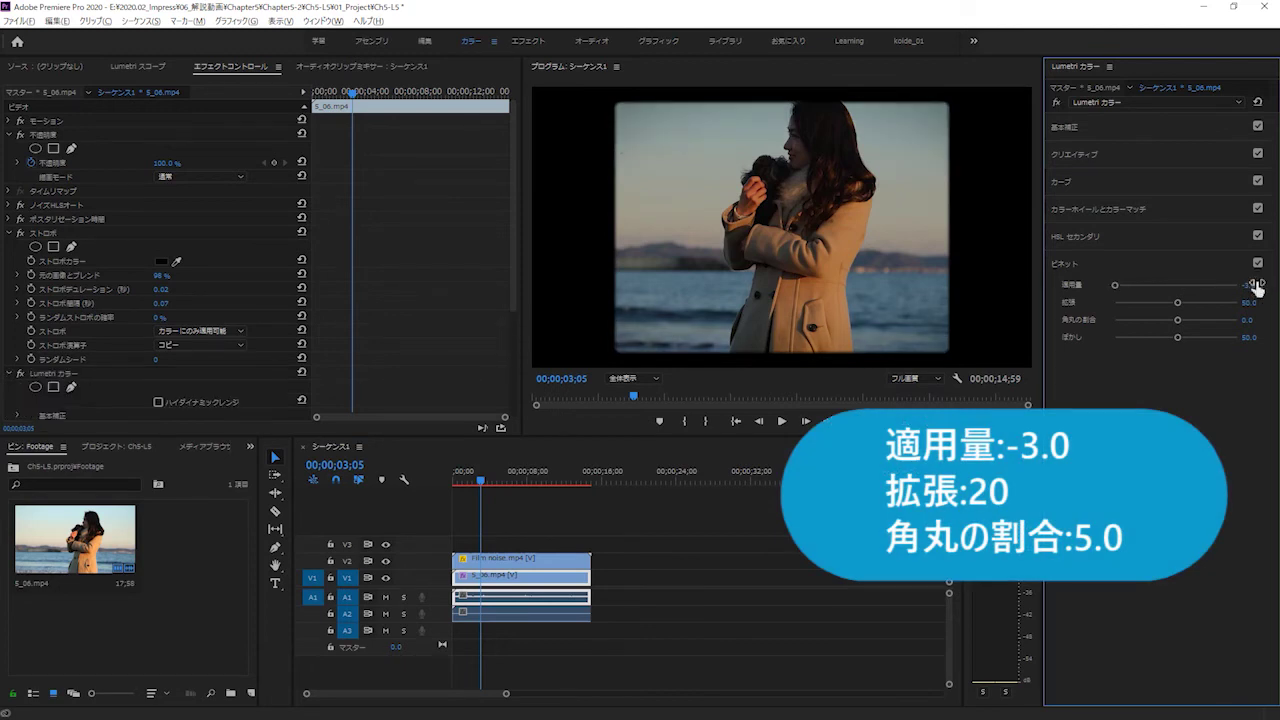
pyautogui.click(1255, 300)
pyautogui.write('20')
pyautogui.press('Return')
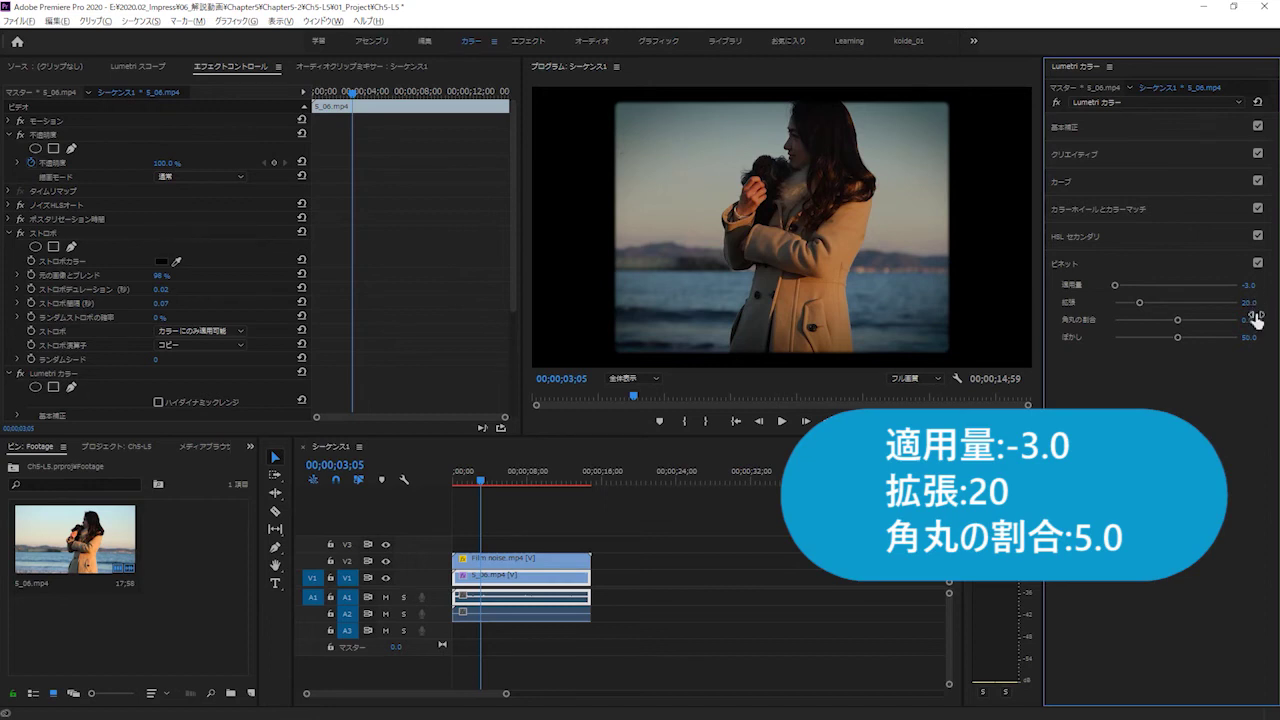
pyautogui.click(1255, 317)
pyautogui.press('Return')
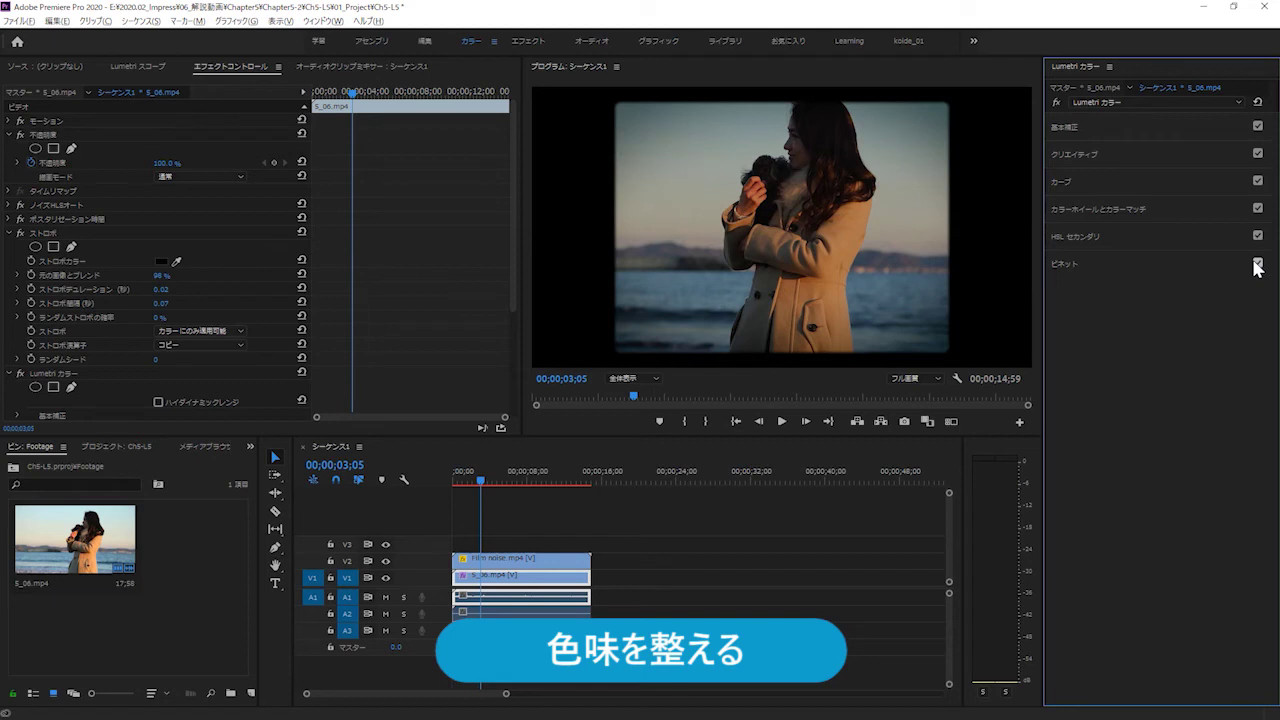
# - In Lumetri Basic Correction, enter 90 as the beach clip's Saturation
pyautogui.click(1198, 127)
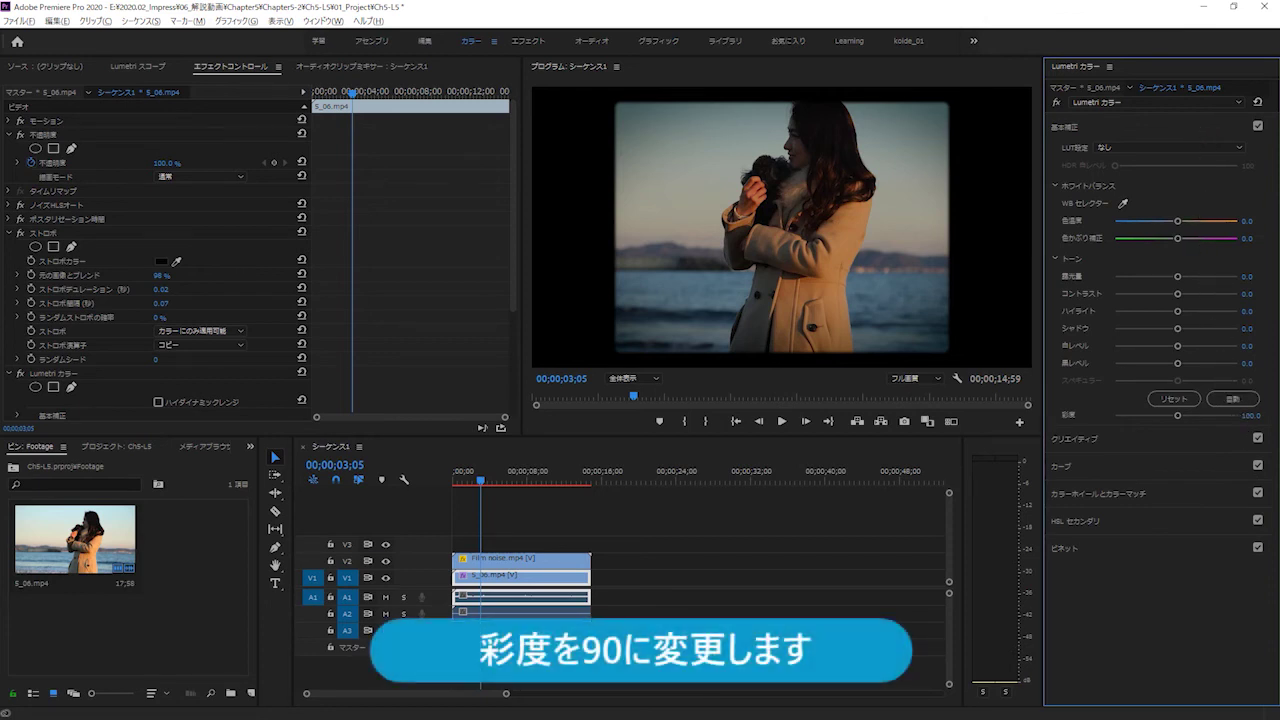
pyautogui.write('90')
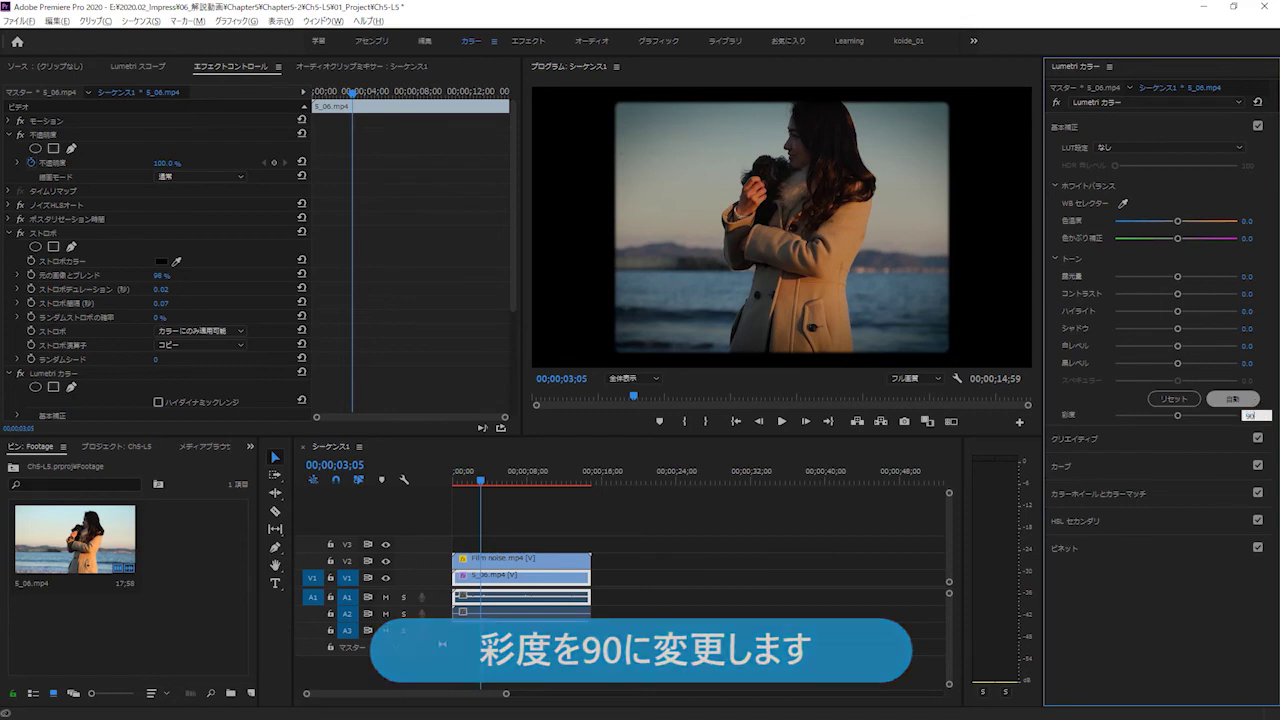
pyautogui.press('Return')
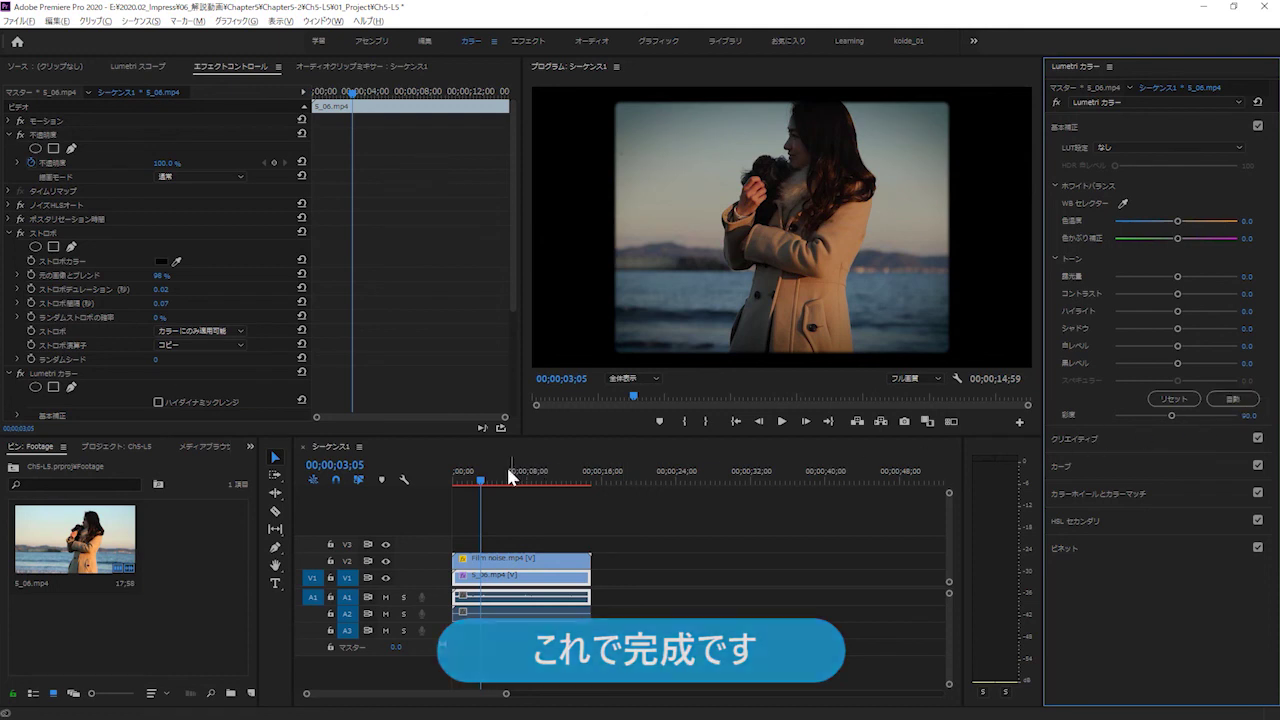
pyautogui.moveTo(482, 470); pyautogui.dragTo(450, 470)
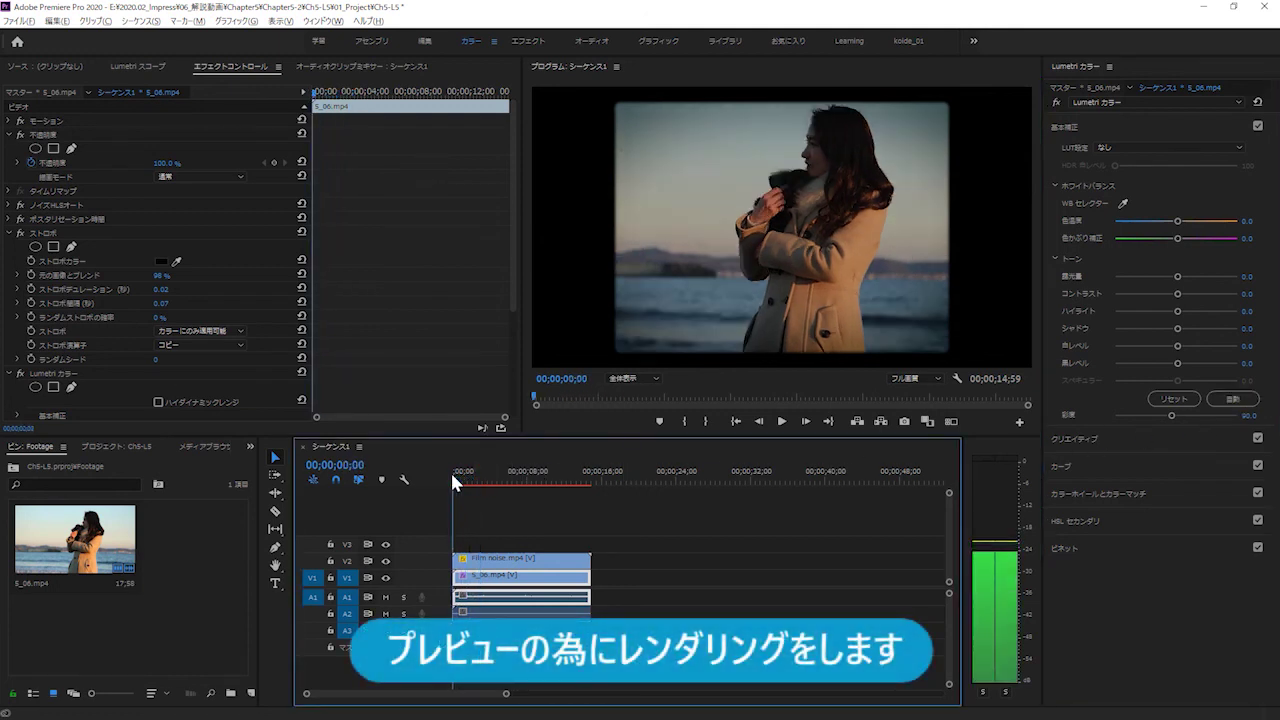
# - Render the sequence's effects from In to Out via the Sequence menu
pyautogui.click(142, 21)
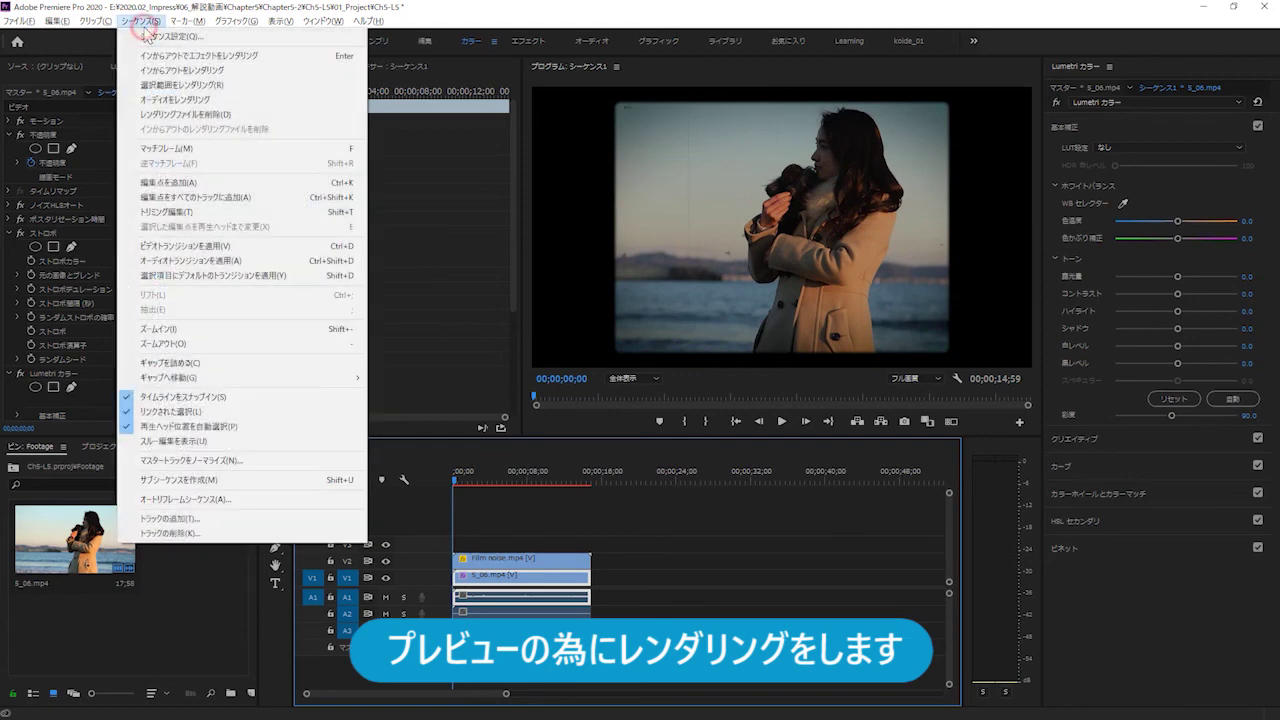
pyautogui.click(163, 56)
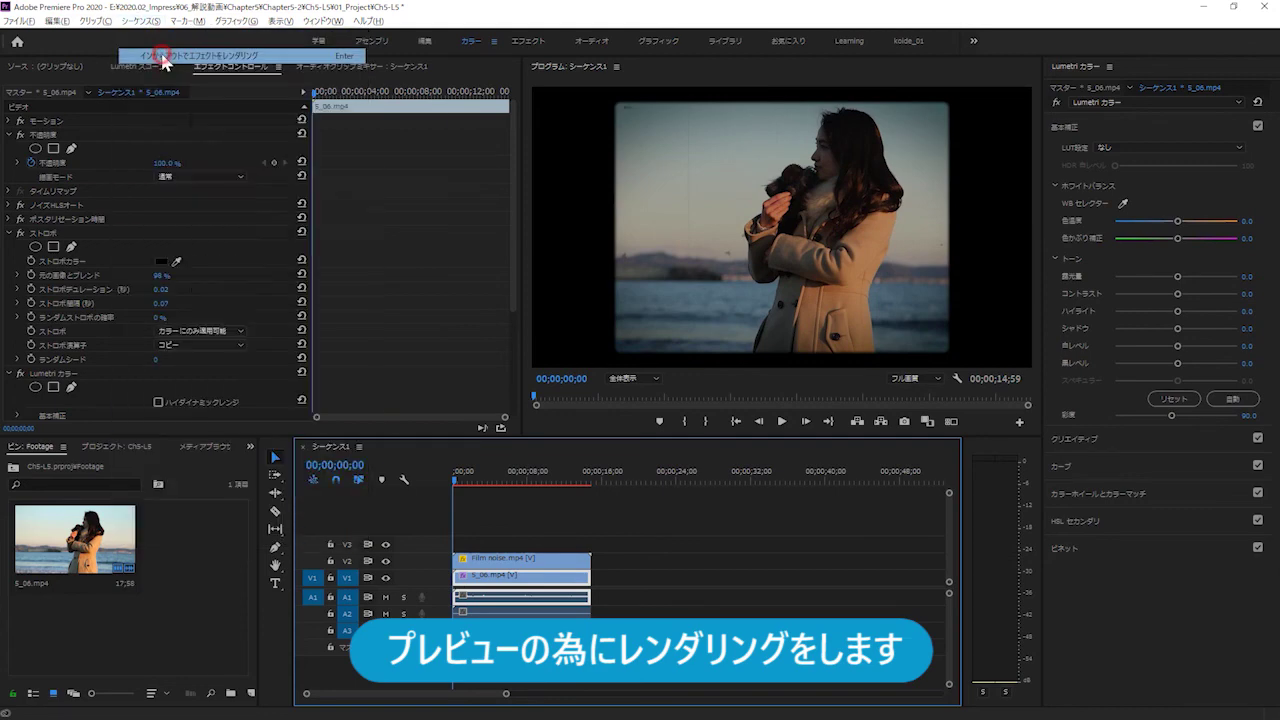